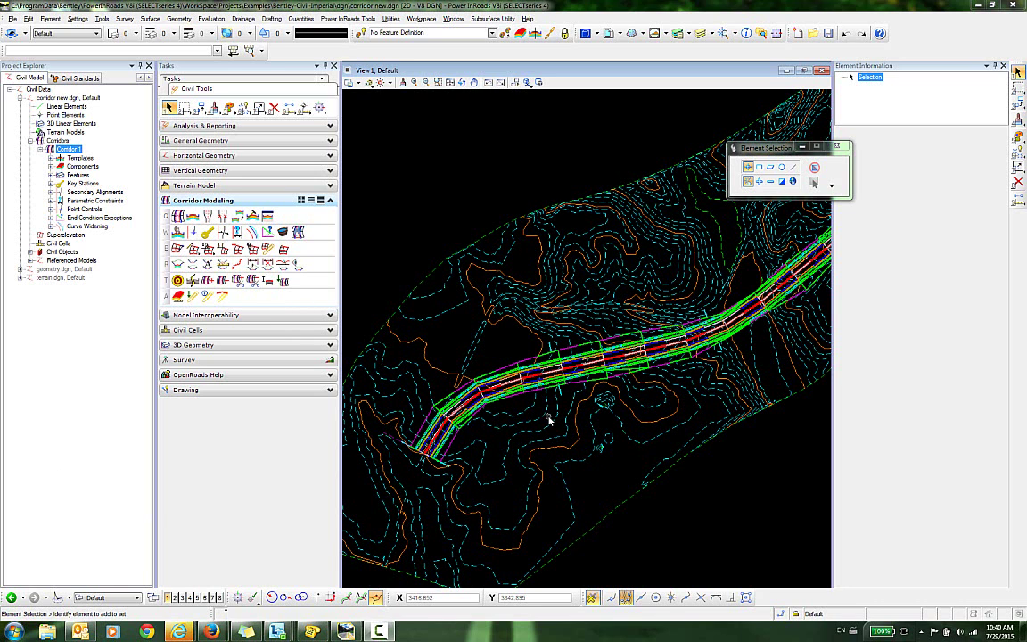
Zoom in on Corridor 1 in View 1 until its template drops and edge lines show.
scroll(584, 346, up, 5)
Set Corridor 1's design stage to 7 - Final Linear Features in quick properties, then deselect it.
click(584, 346)
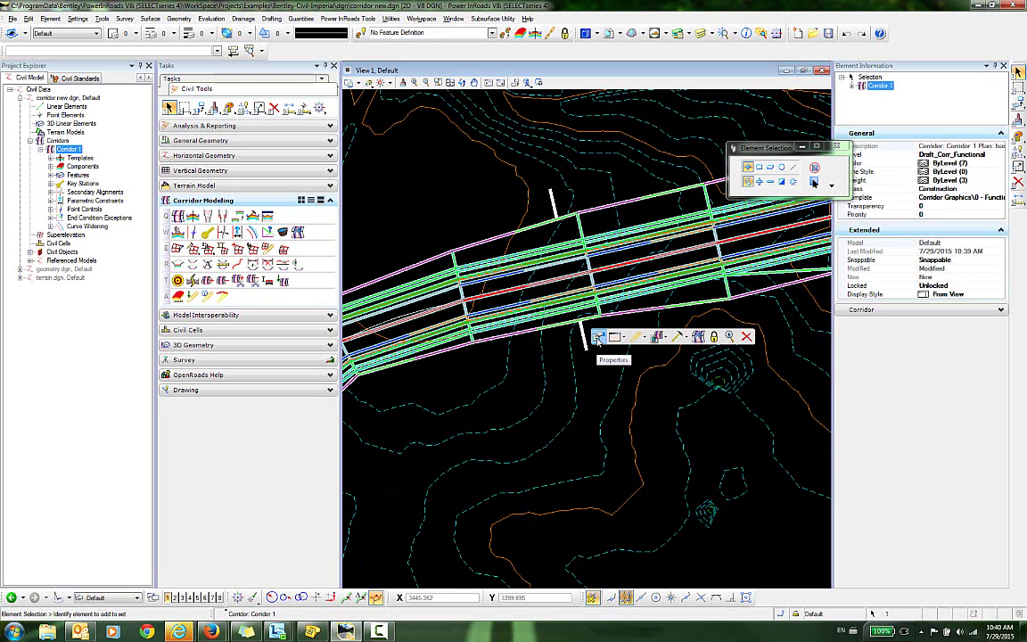
mouse_move(686, 326)
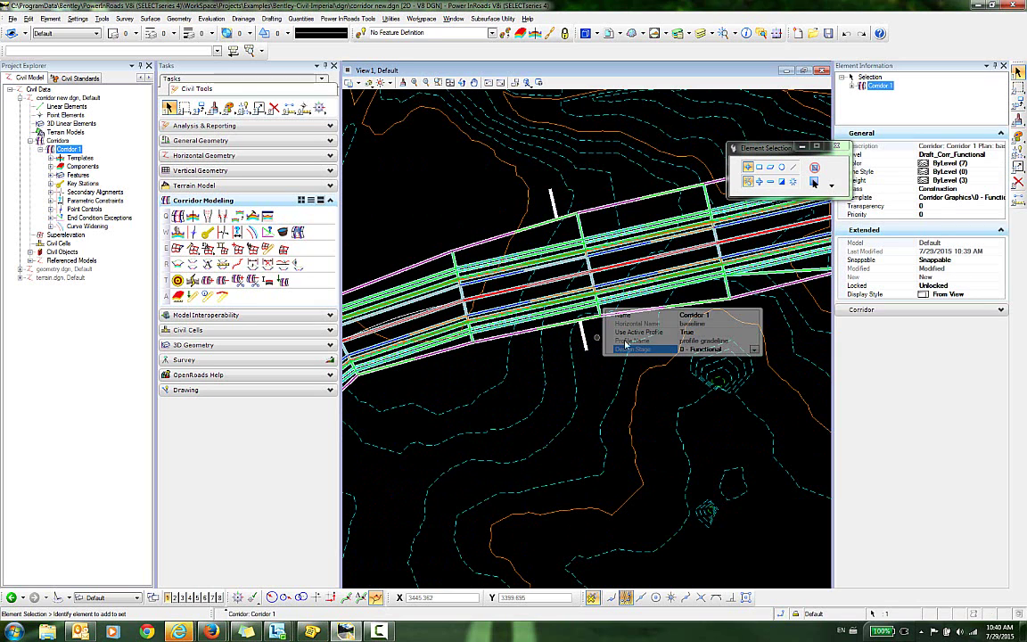
click(754, 350)
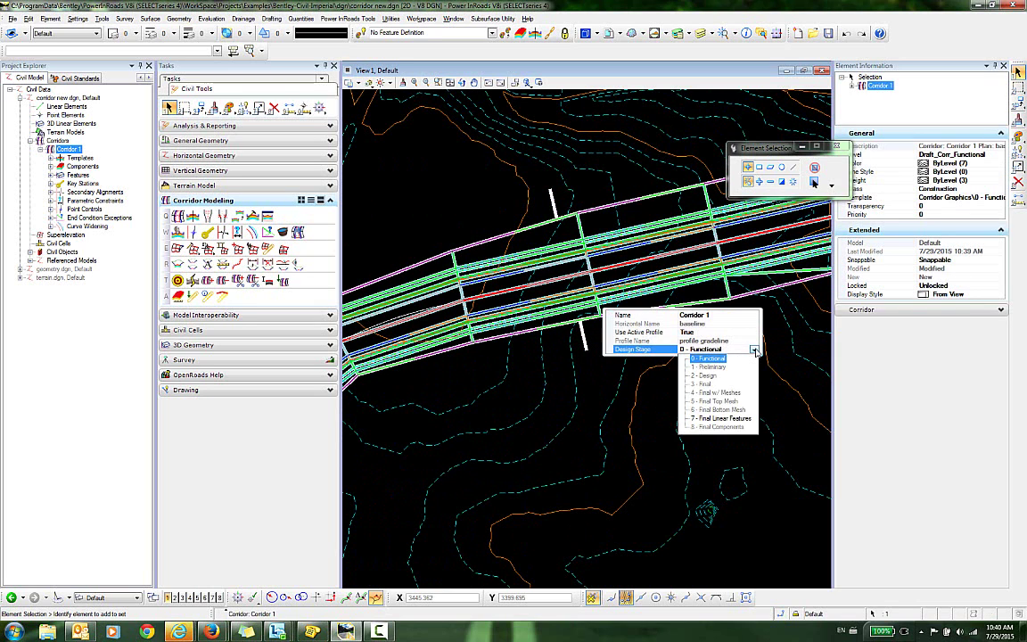
click(703, 423)
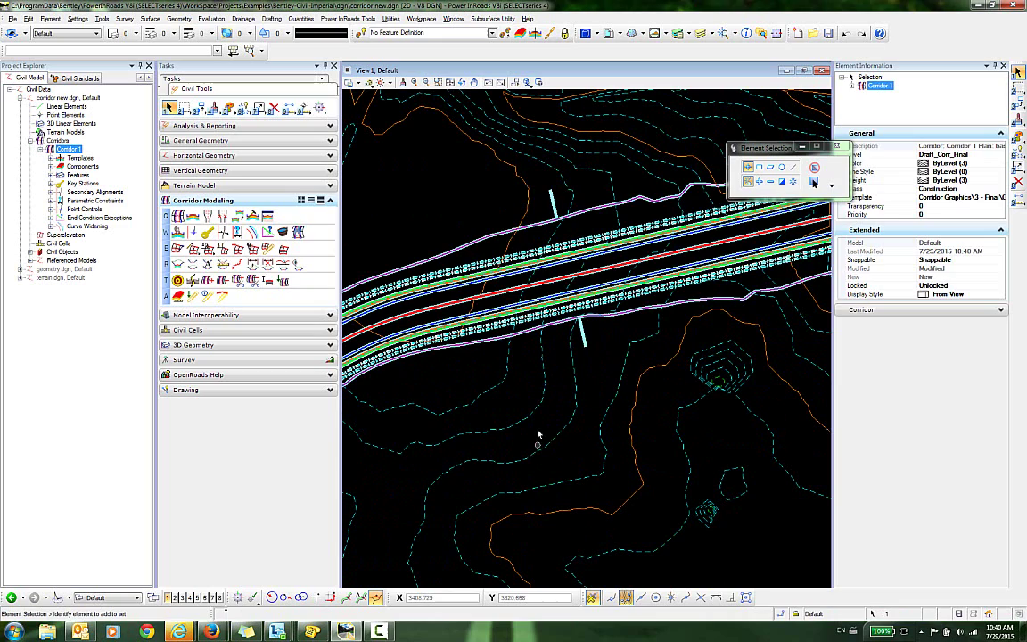
click(513, 397)
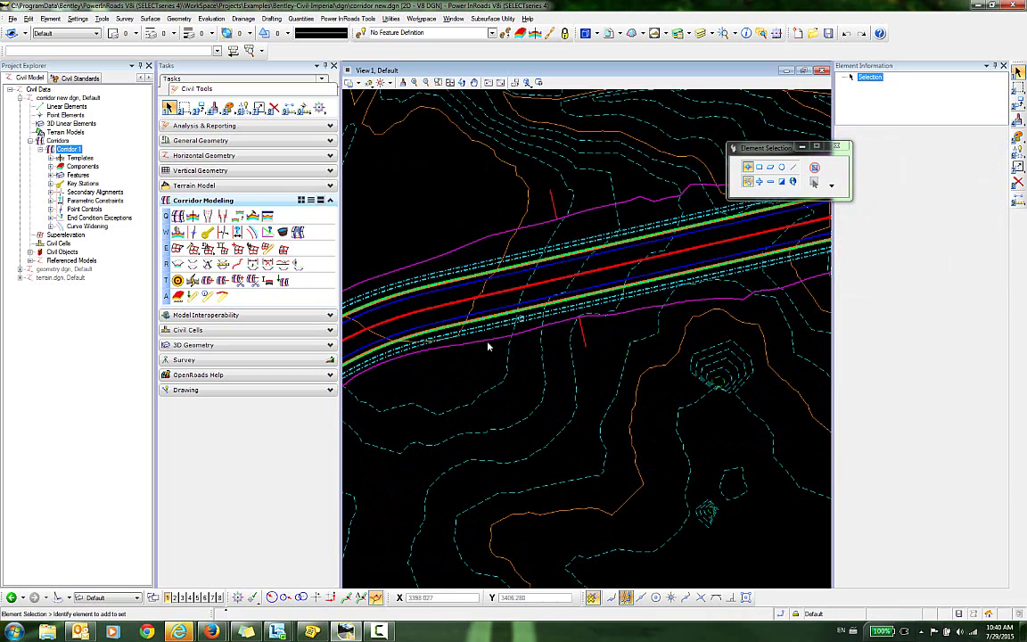
scroll(499, 388, down, 3)
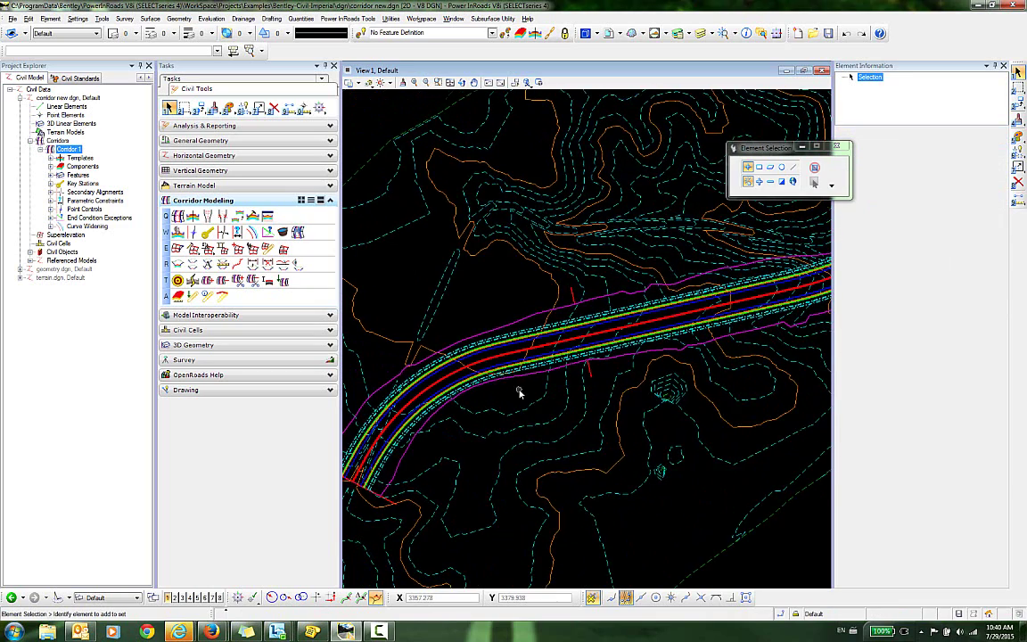
scroll(519, 392, up, 5)
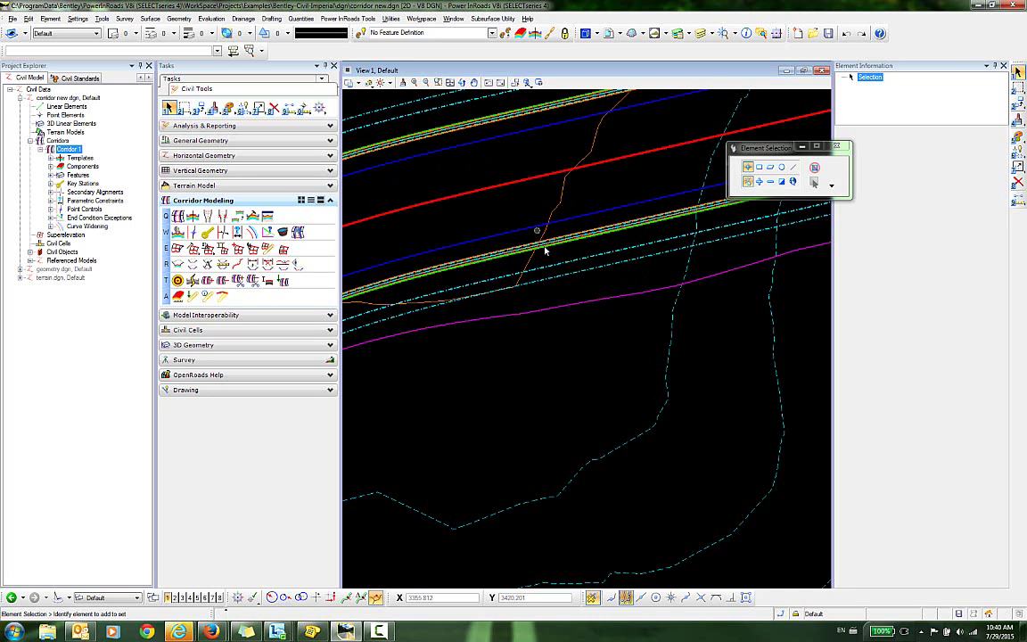
scroll(550, 351, down, 3)
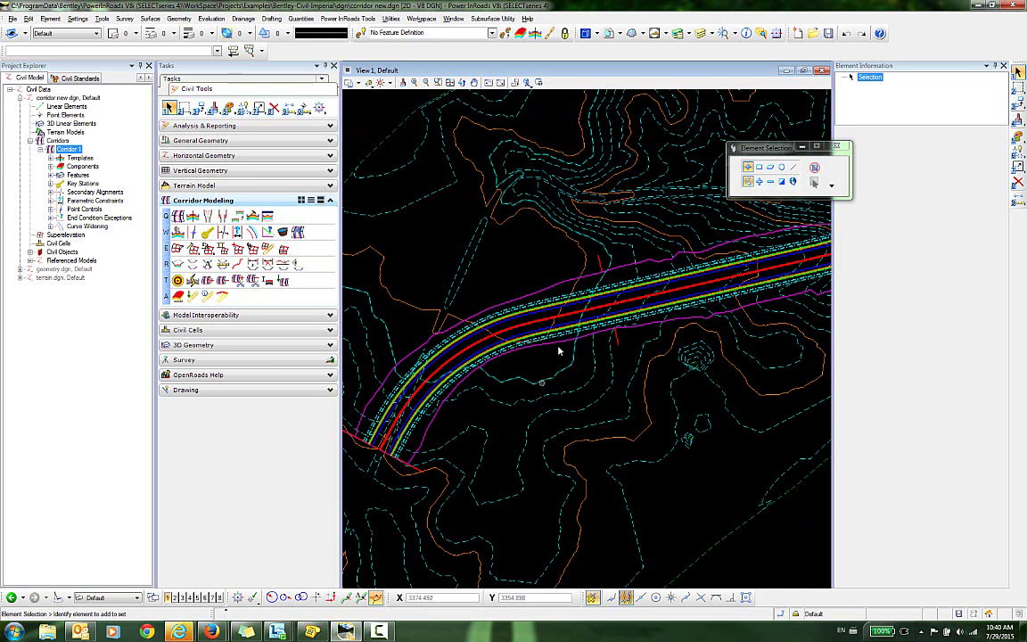
scroll(538, 312, up, 5)
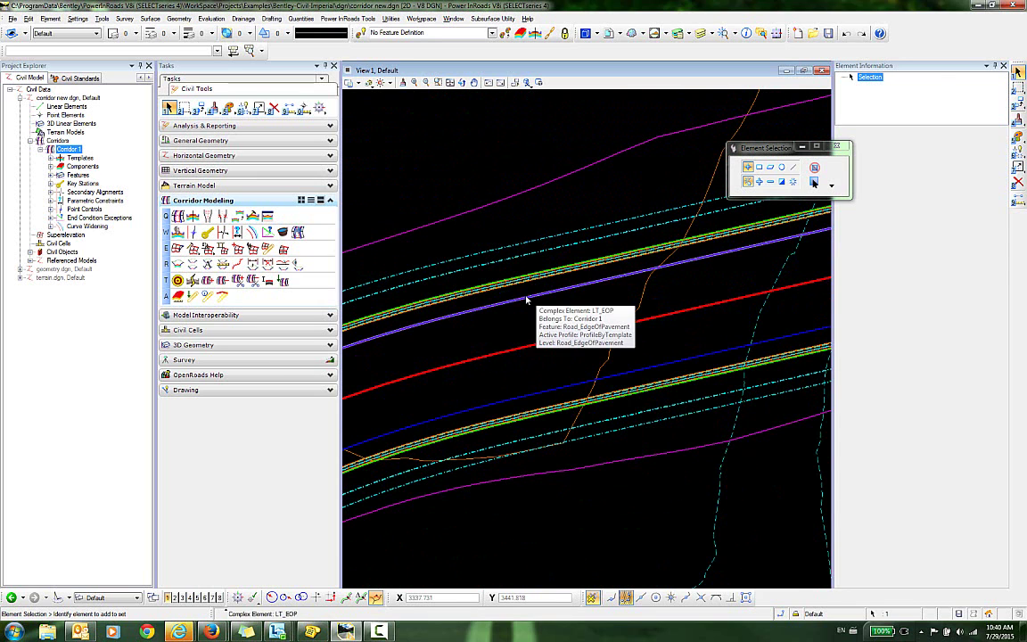
click(526, 299)
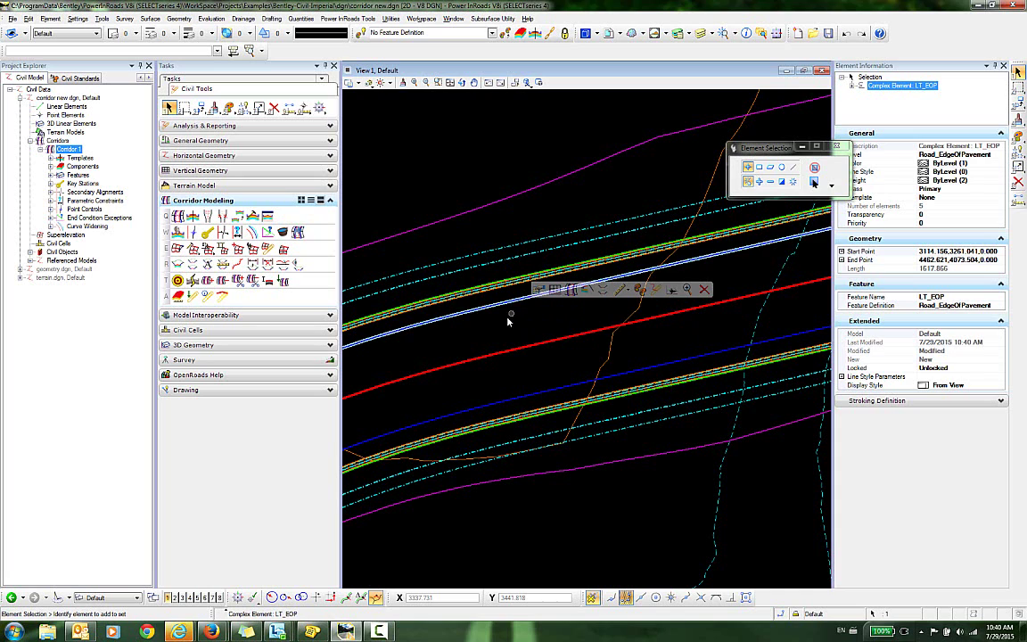
click(509, 321)
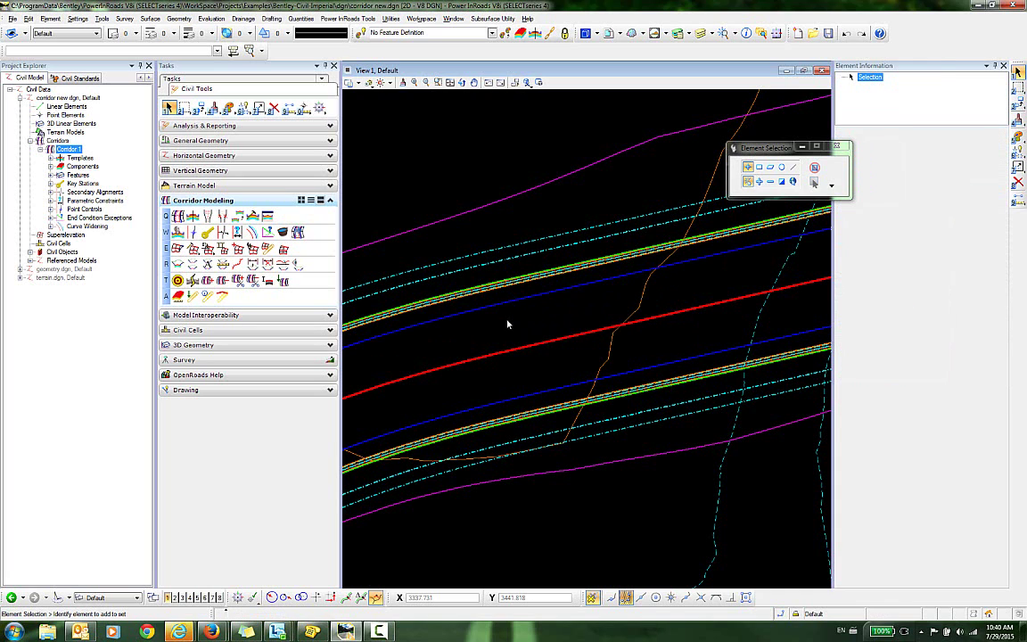
click(589, 427)
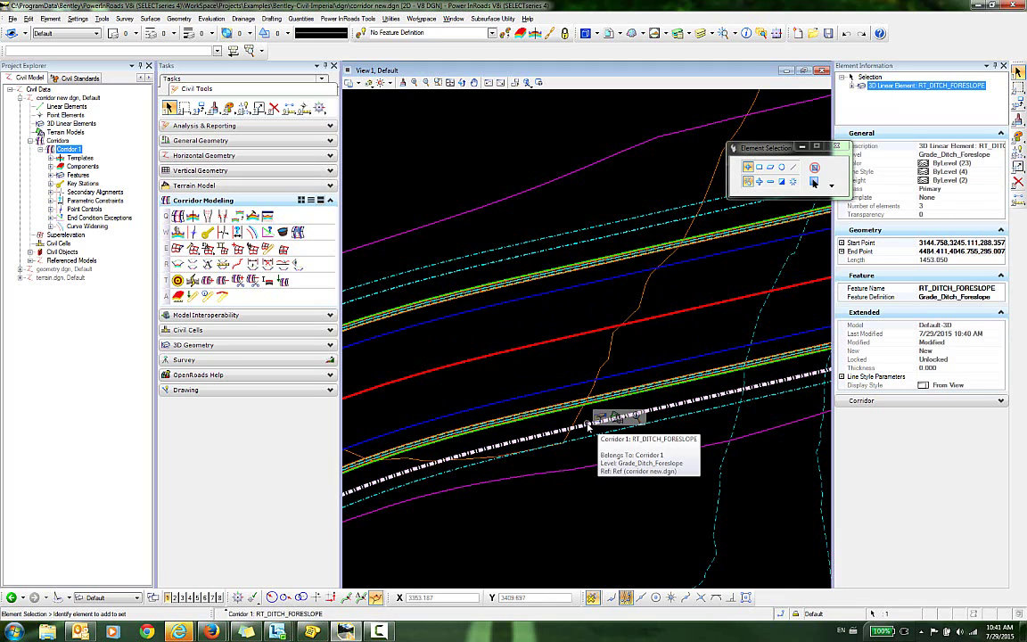
Turn off the terrain contours' level using Level Display's Off By Element option.
click(501, 320)
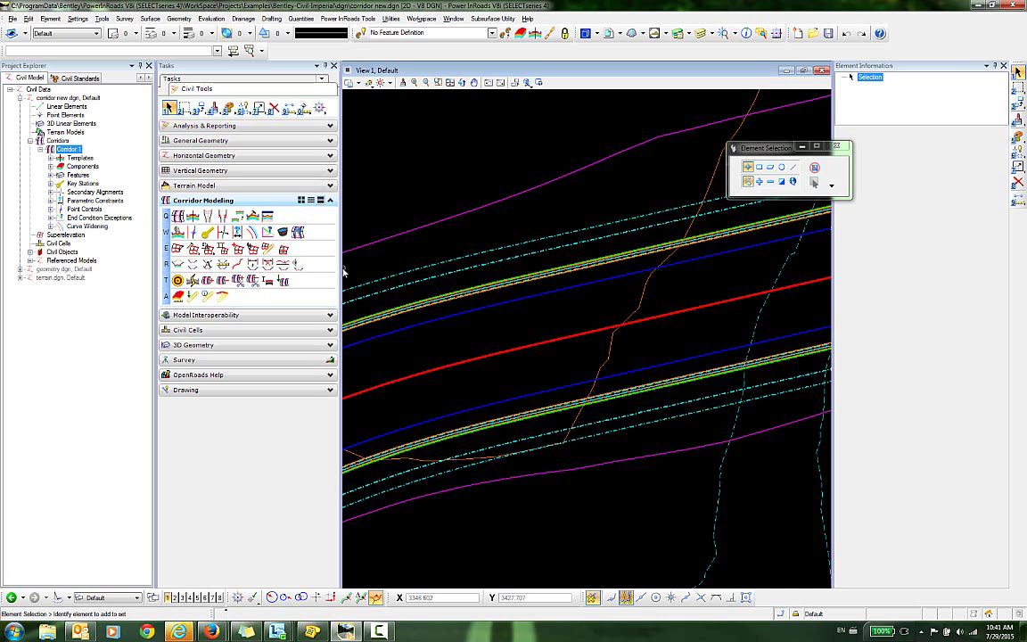
scroll(469, 224, down, 5)
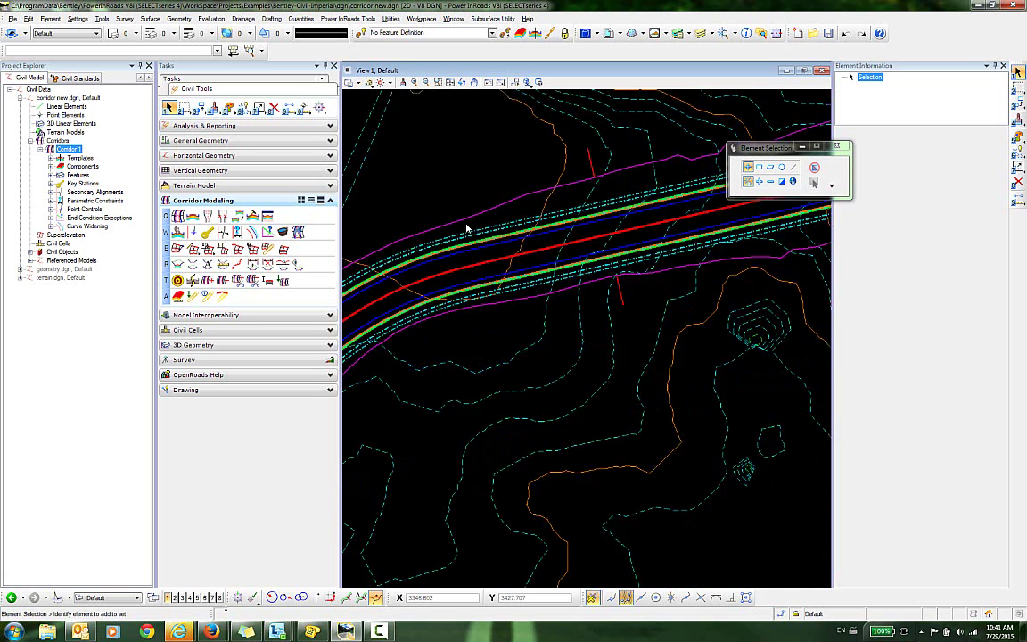
scroll(468, 228, up, 3)
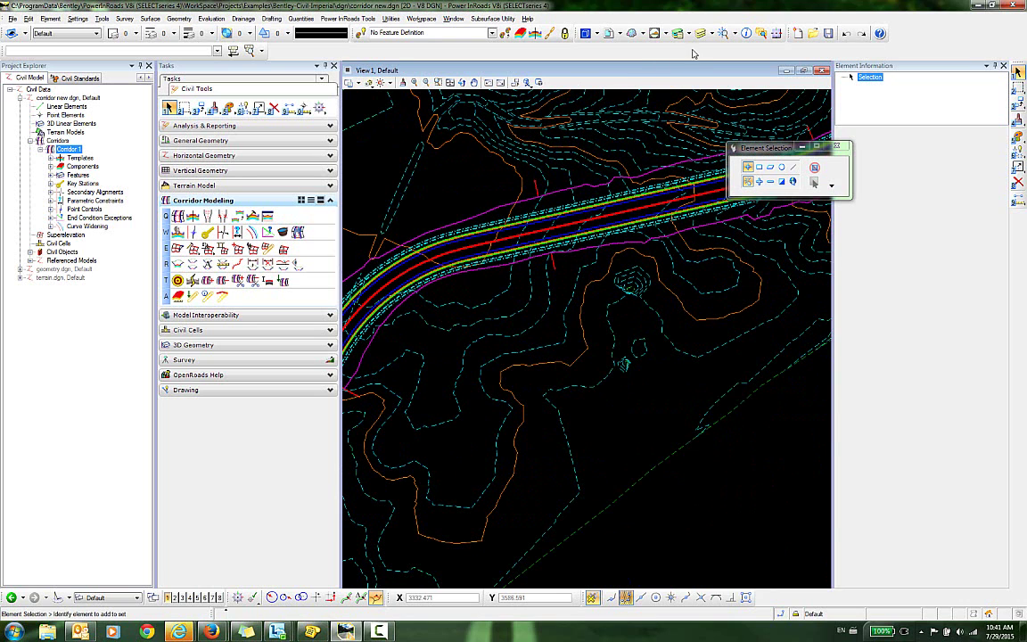
click(631, 33)
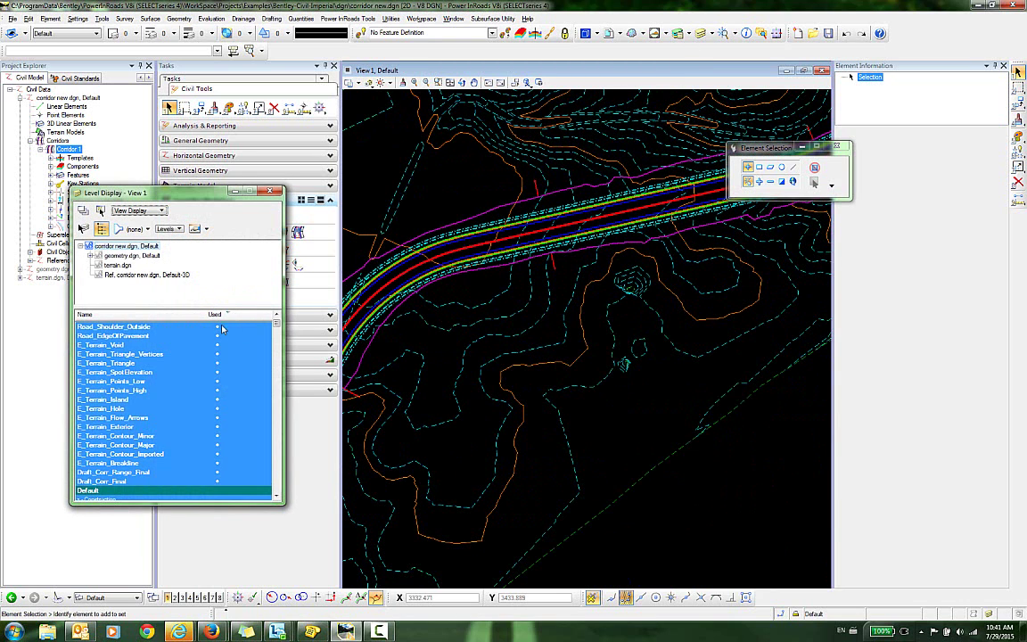
right_click(130, 377)
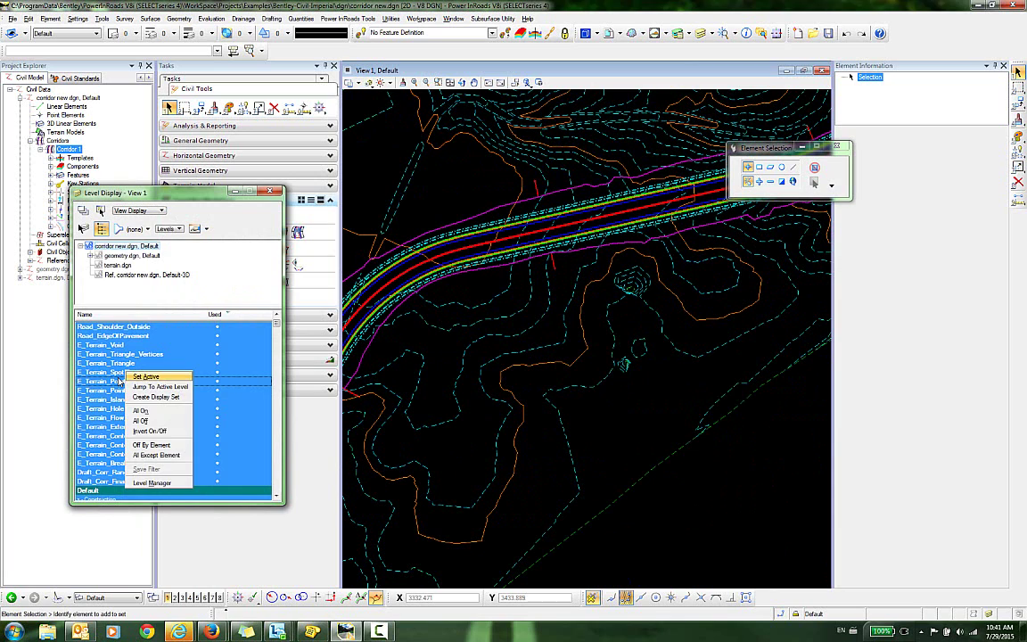
click(152, 444)
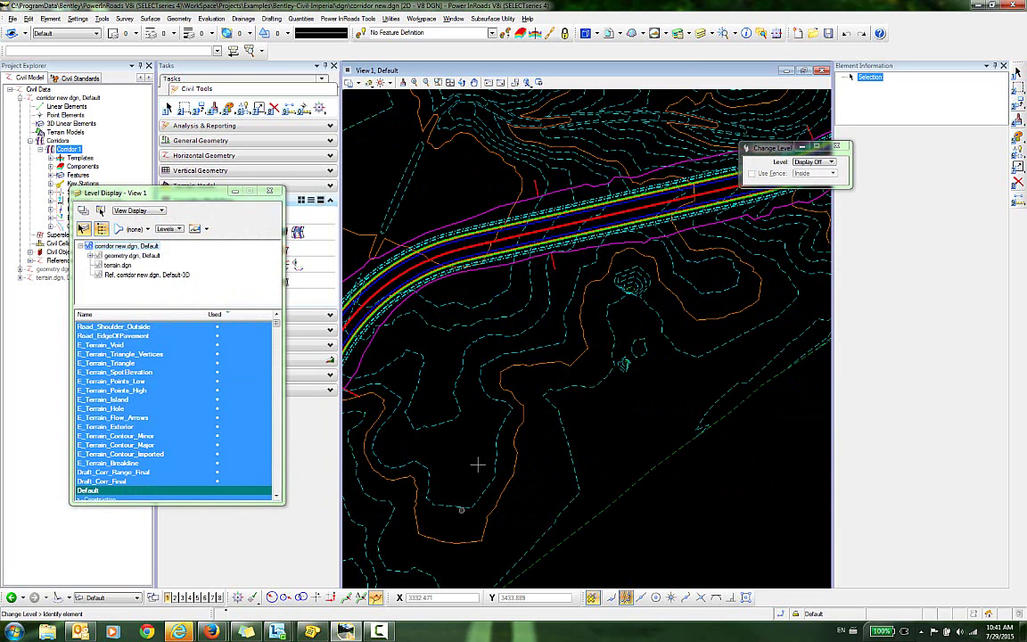
click(445, 425)
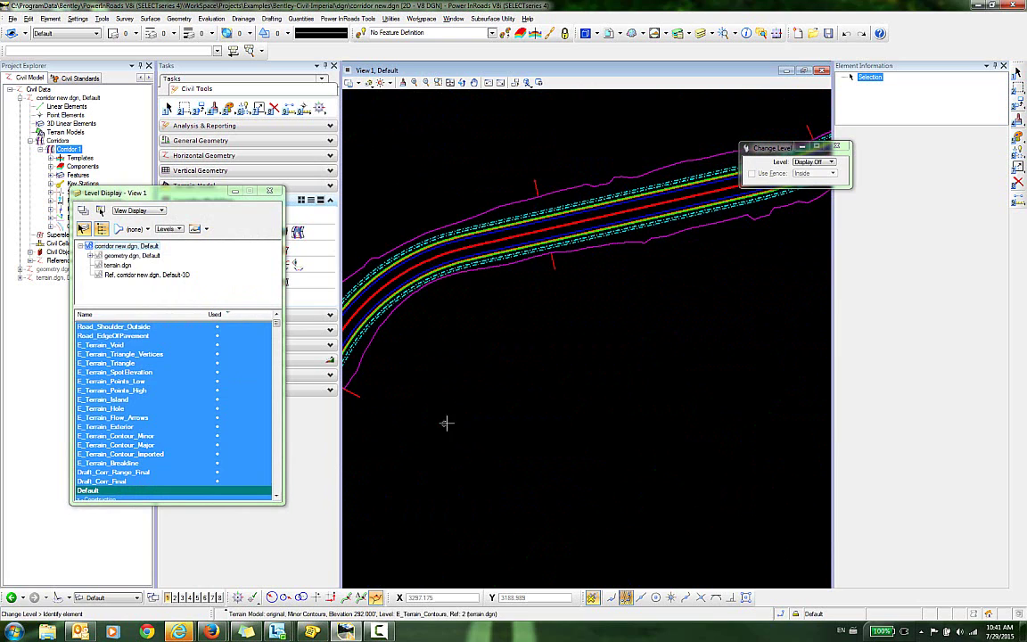
scroll(481, 450, down, 3)
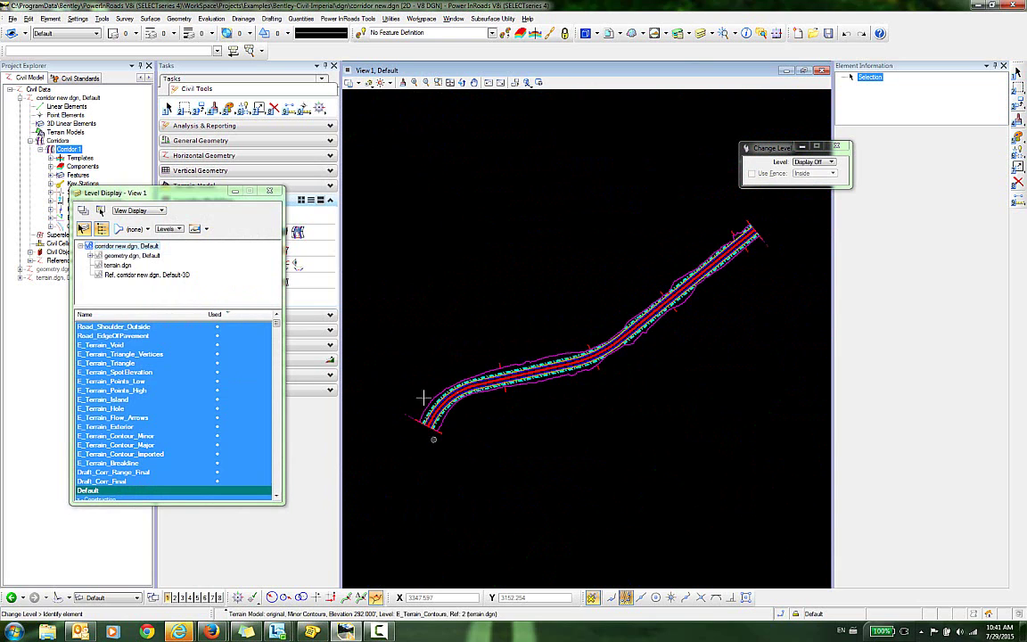
Close Level Display and switch off Constructions in View 1's View Attributes.
click(269, 191)
click(359, 83)
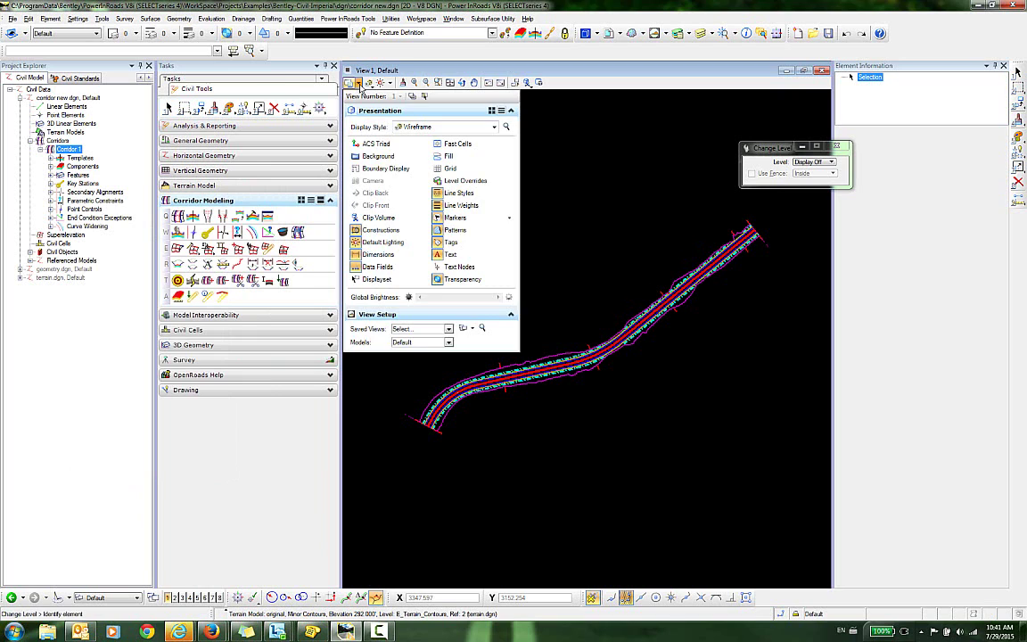
click(357, 232)
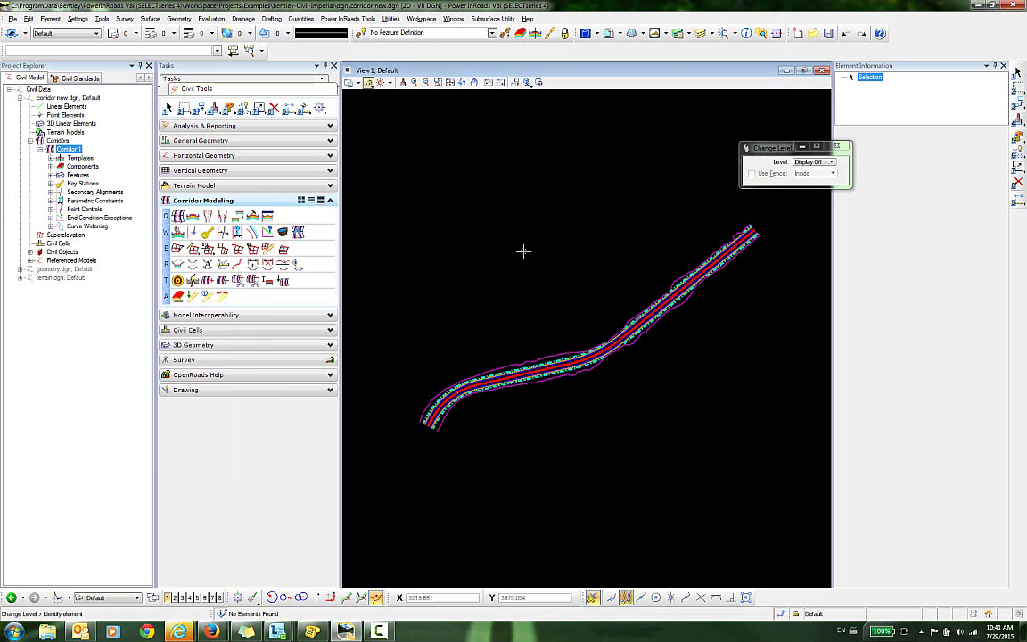
Switch View 1 to the Default-3D model in the view's settings.
click(353, 82)
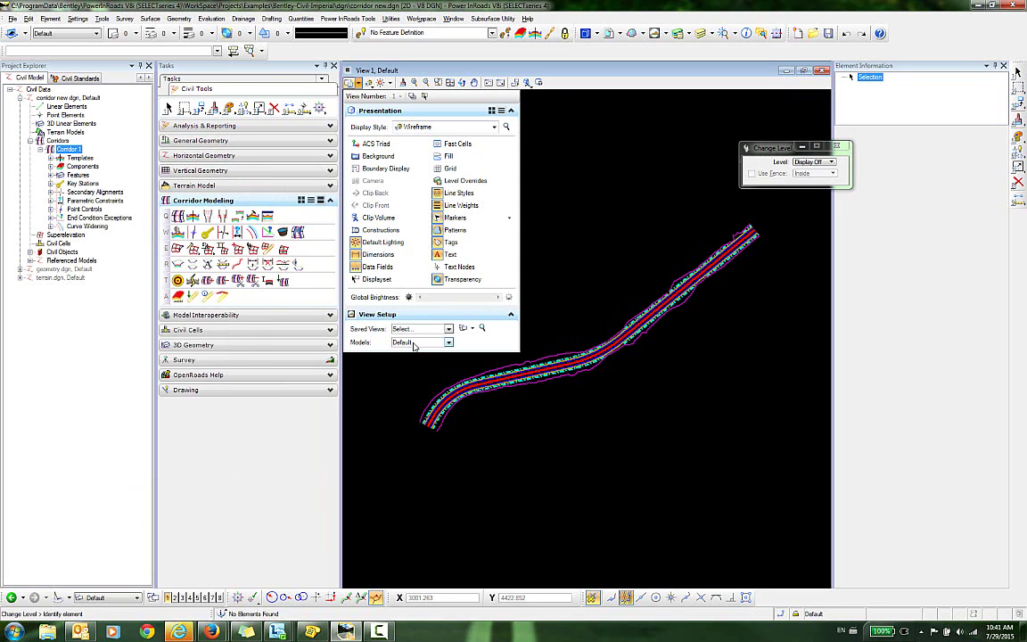
click(414, 344)
click(401, 369)
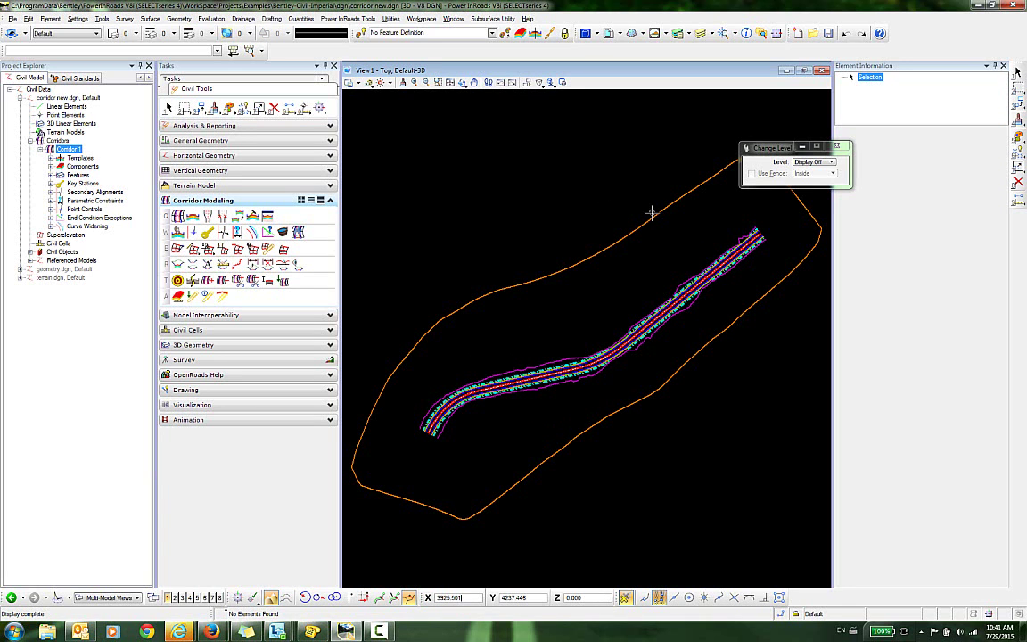
mouse_move(653, 215)
Turn off the orange terrain boundary's level in Level Display and fit the view.
click(702, 34)
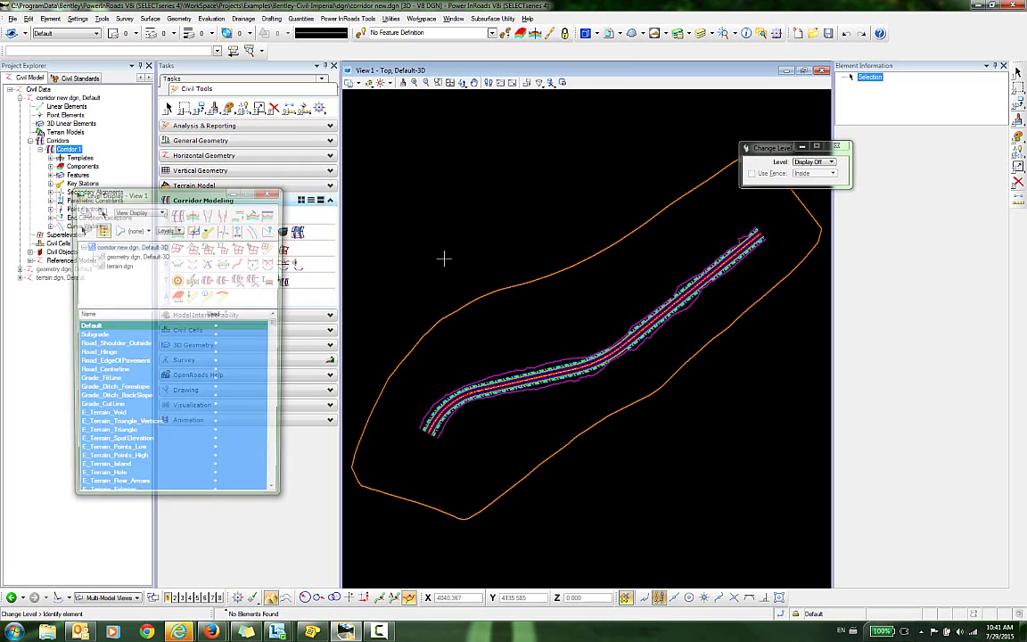
right_click(132, 361)
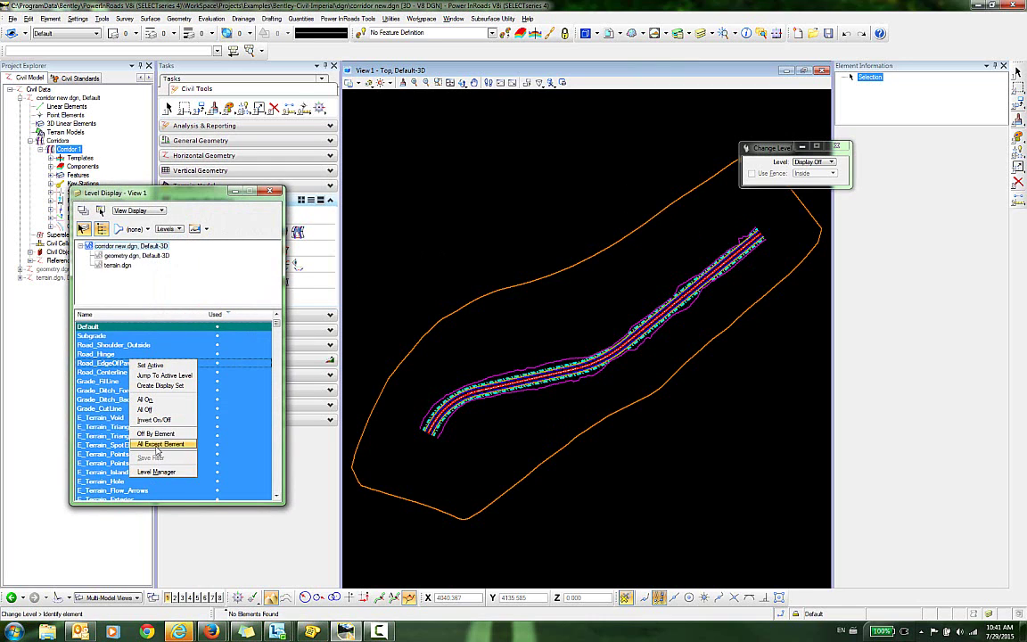
click(337, 421)
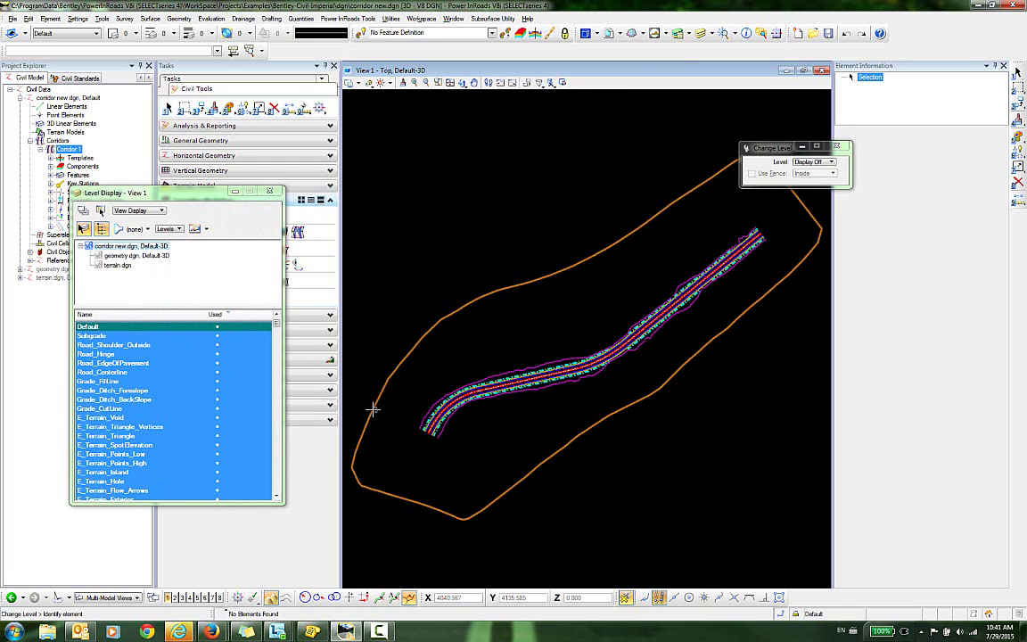
click(373, 409)
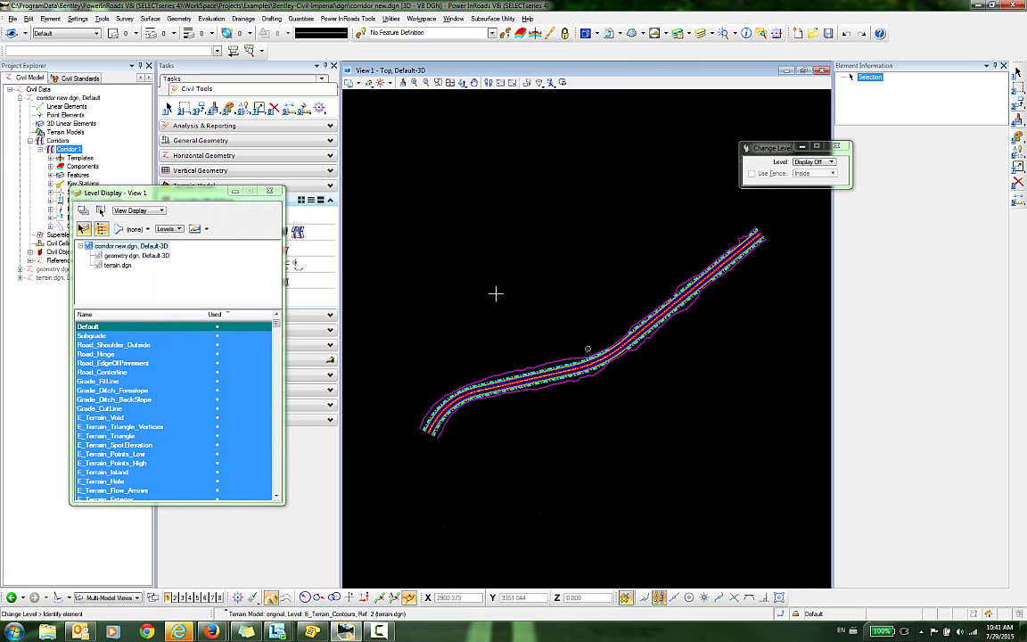
click(438, 83)
click(450, 82)
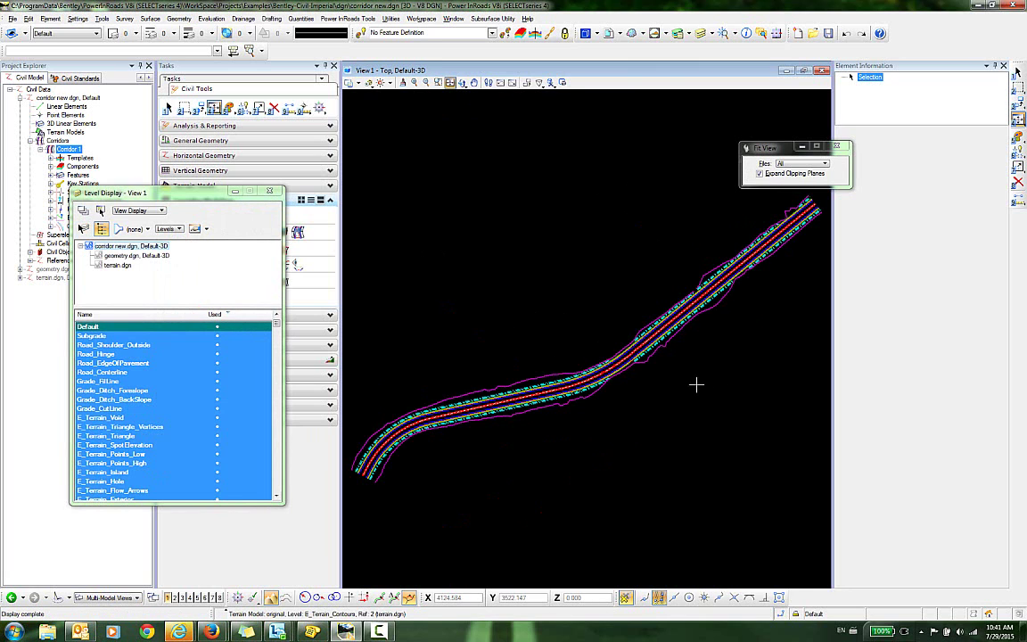
Zoom in to inspect the lines, return to Element Selection, then zoom out and pan to frame the corridor.
scroll(491, 368, up, 6)
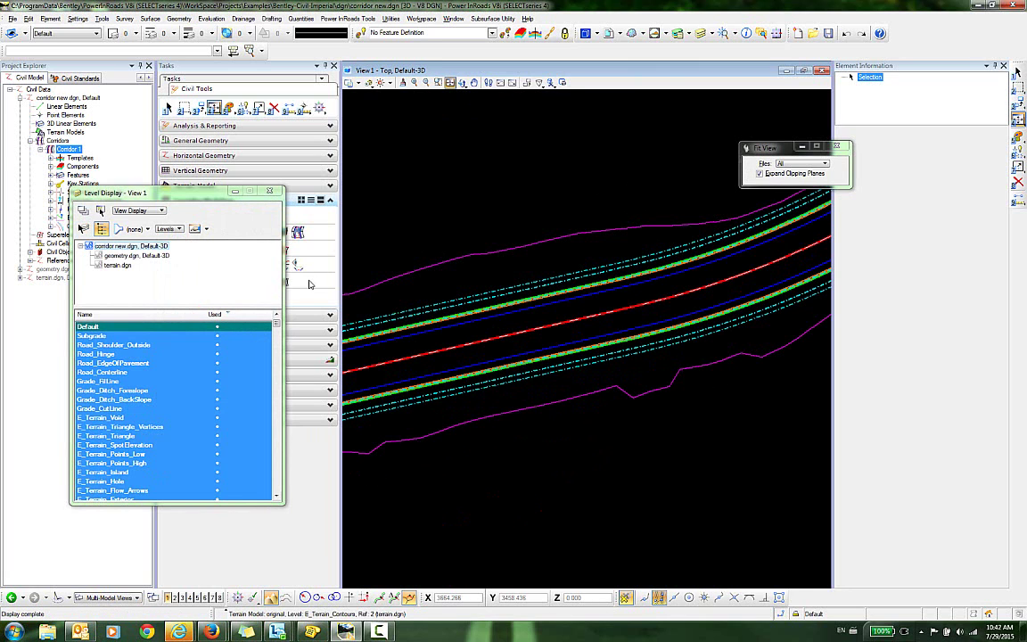
click(166, 108)
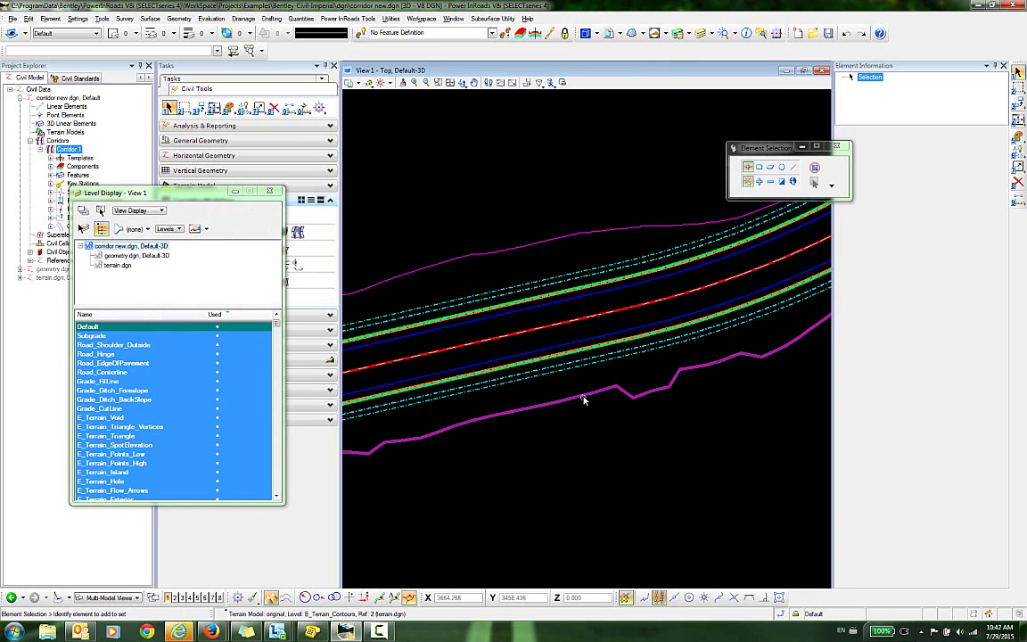
mouse_move(584, 398)
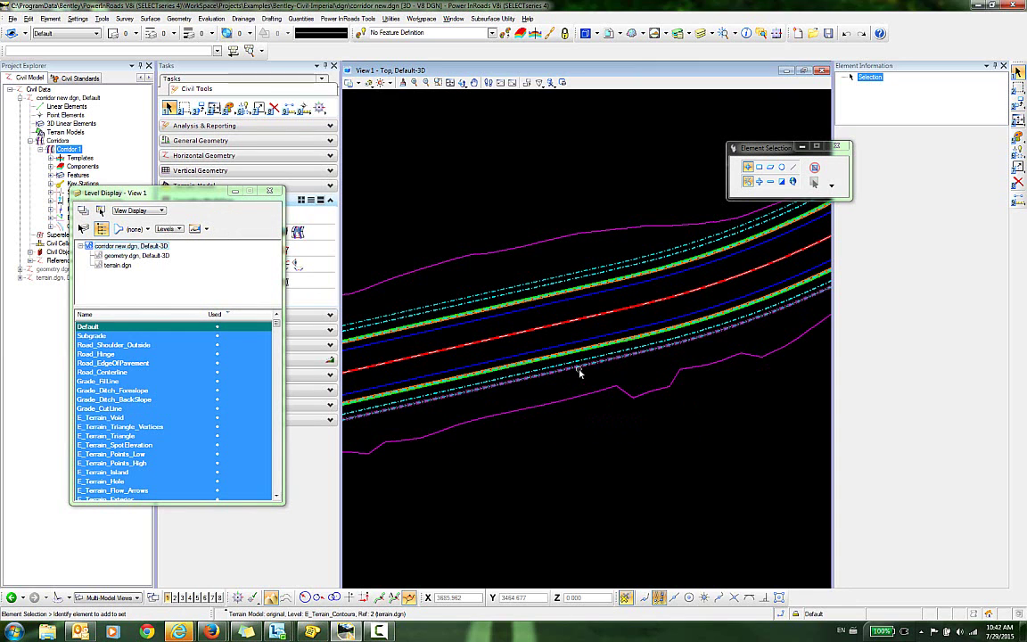
scroll(610, 461, down, 6)
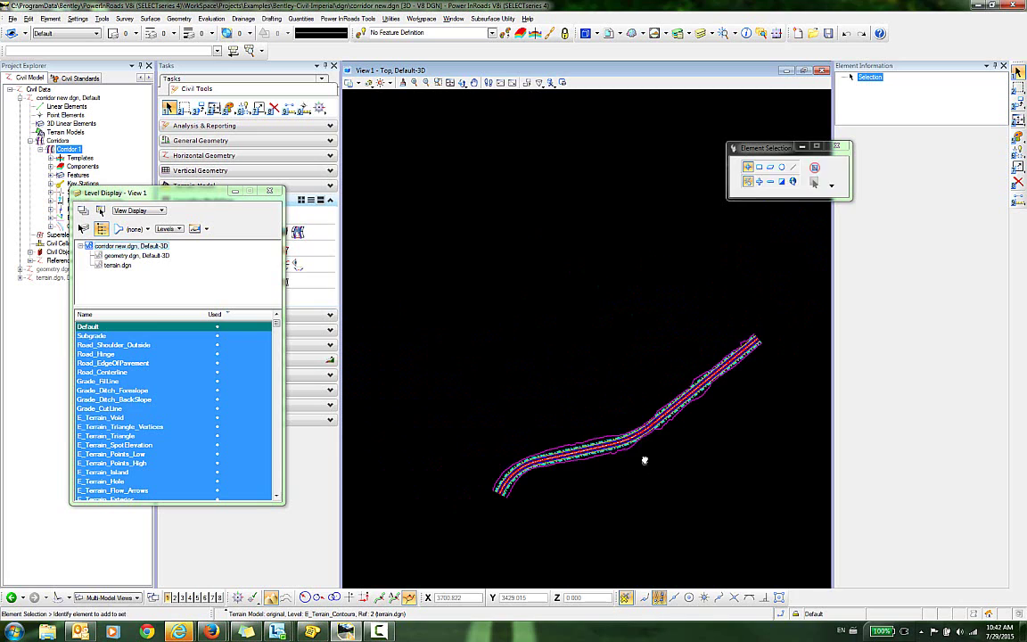
middle_drag(645, 462, 621, 410)
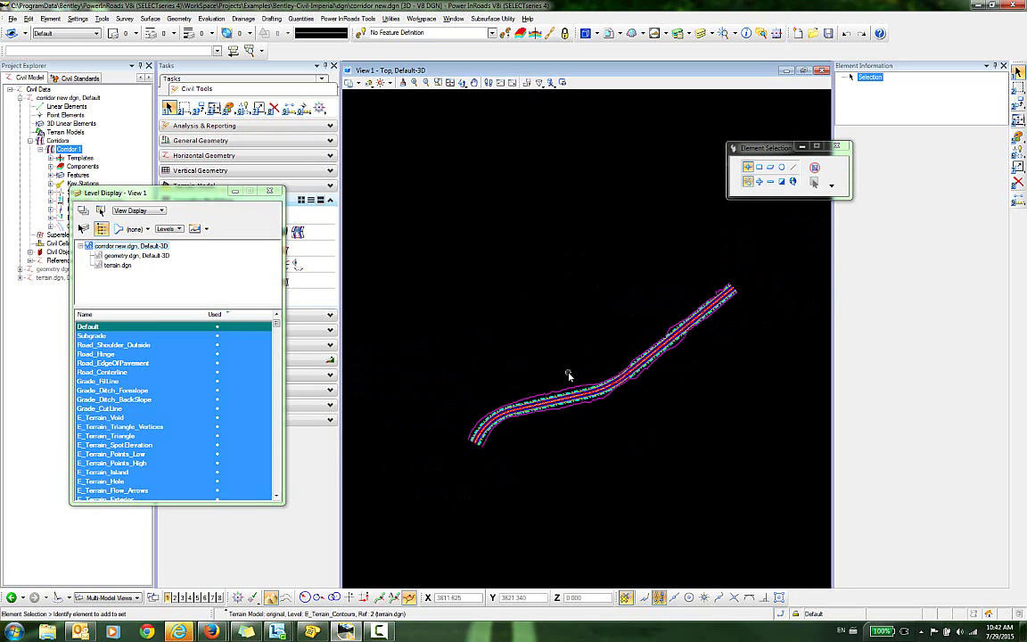
Place a Block, Inside fence enclosing the entire corridor.
click(184, 107)
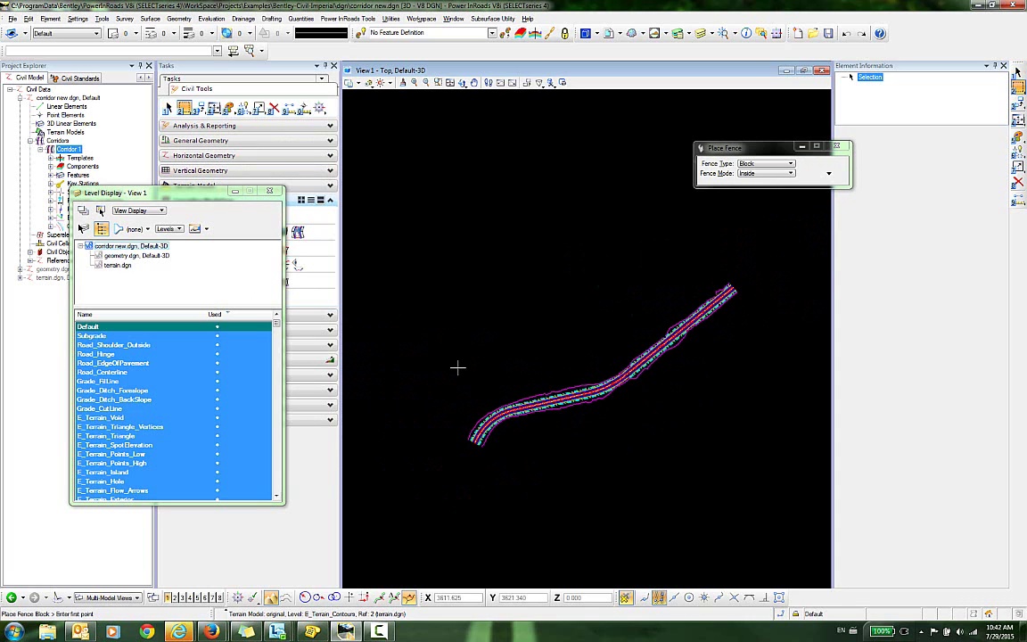
click(789, 493)
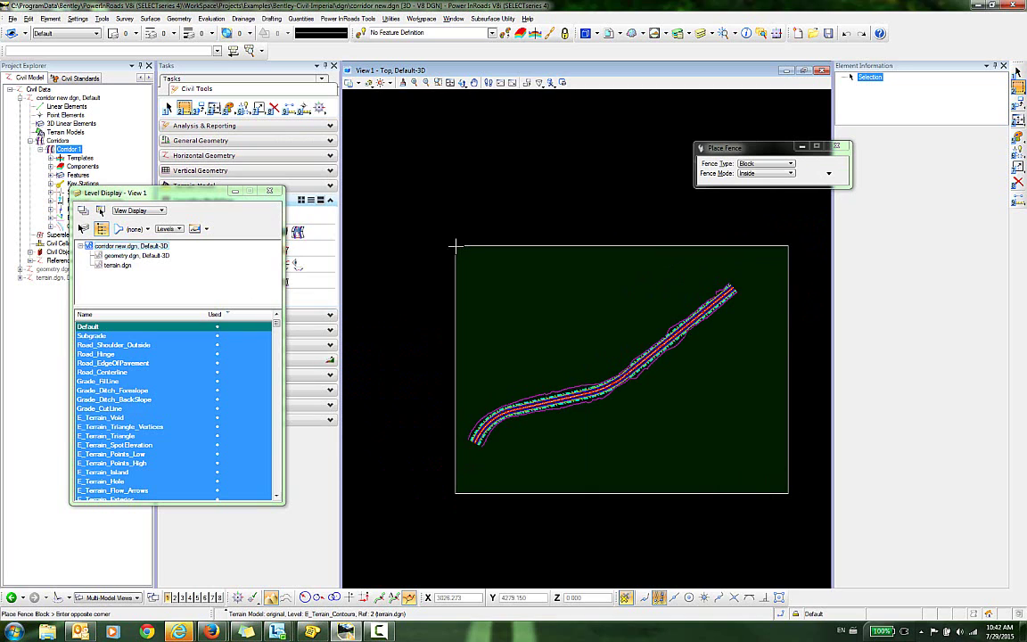
click(456, 246)
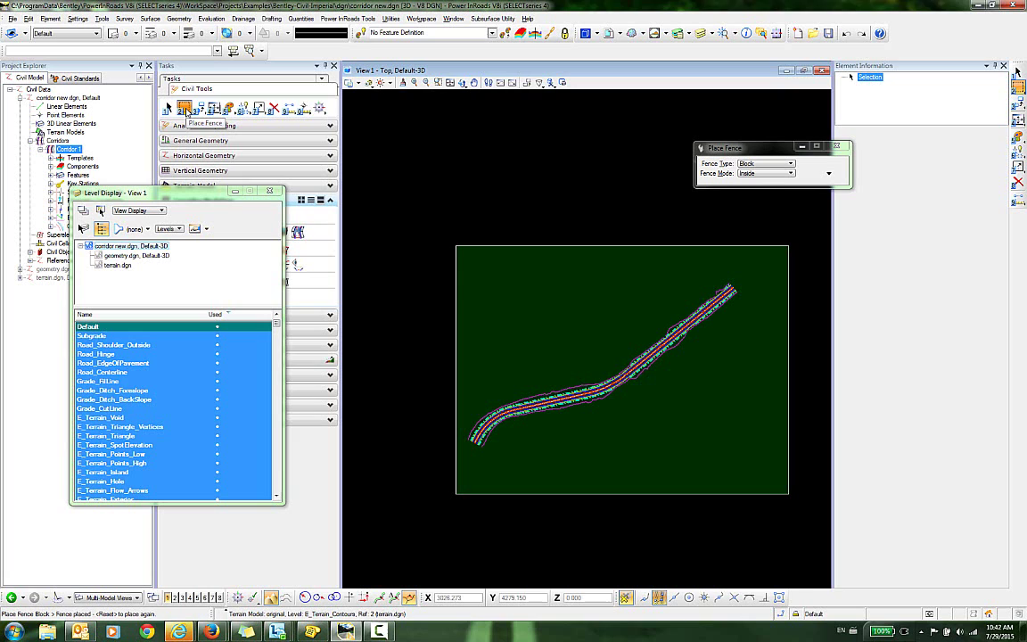
click(185, 110)
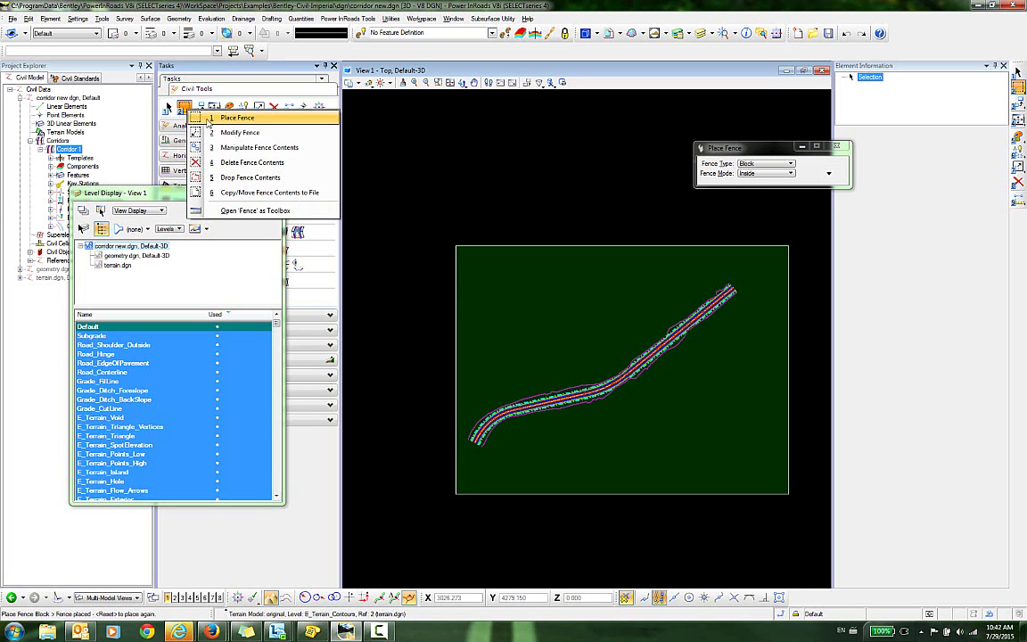
Set Copy/Move Fence Contents to File with output file corridor features.dgn, keeping Copy and Inside.
click(314, 193)
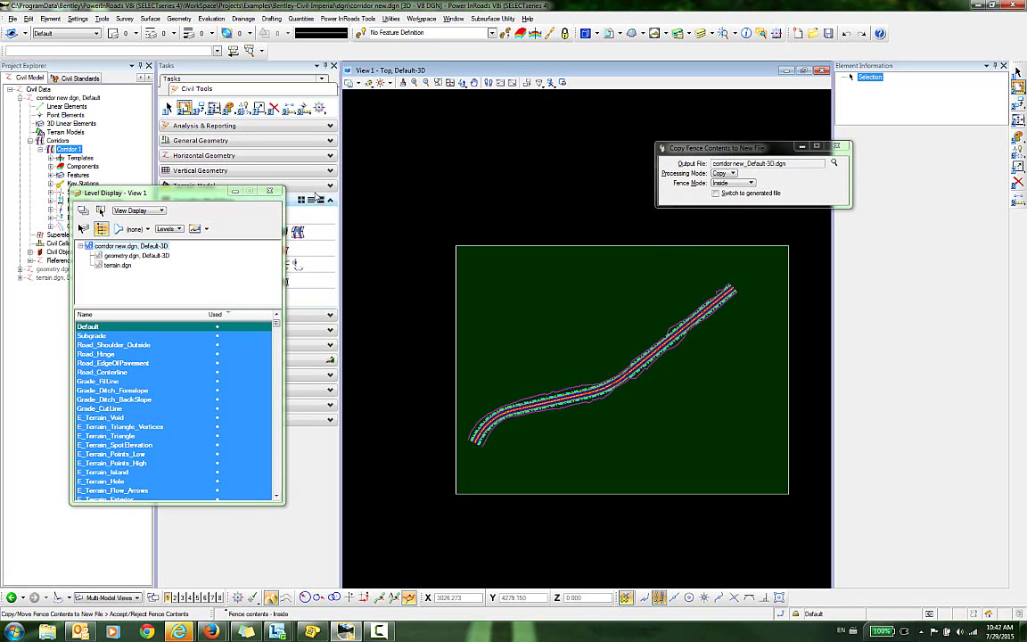
click(836, 164)
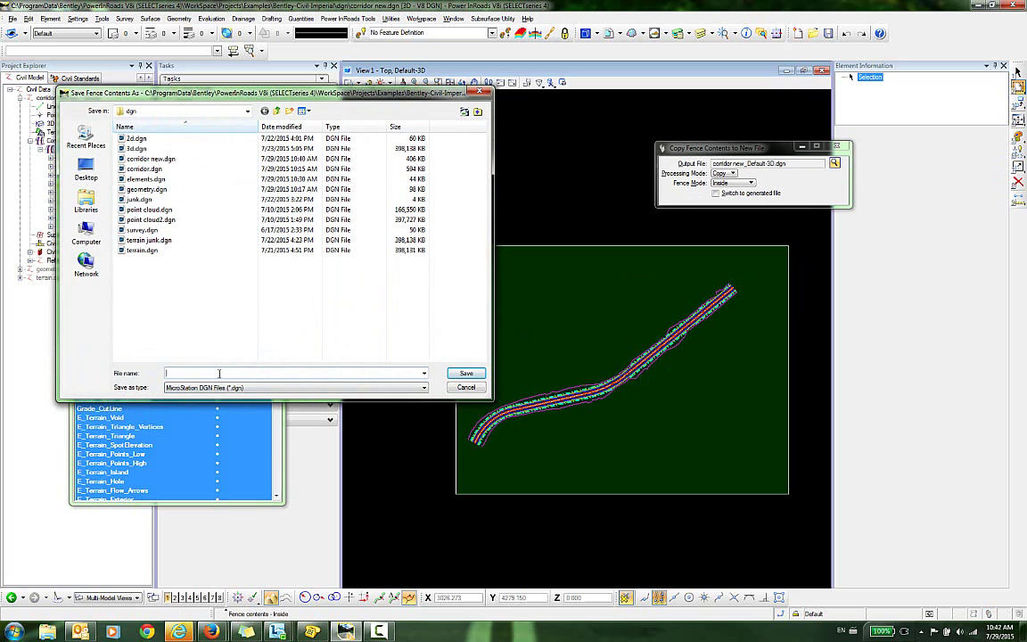
text(cor)
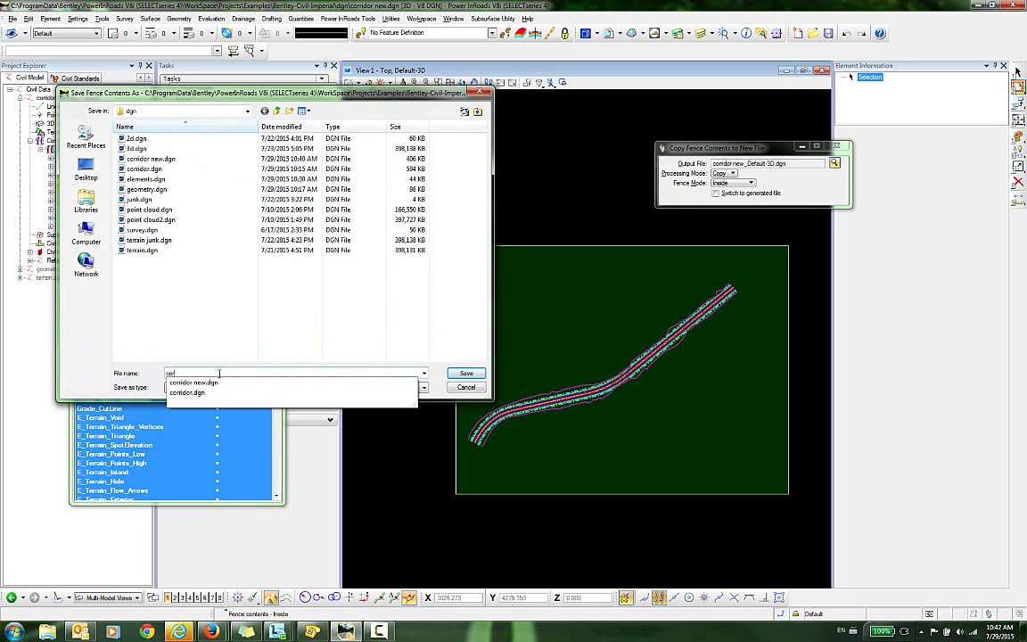
text(ridor )
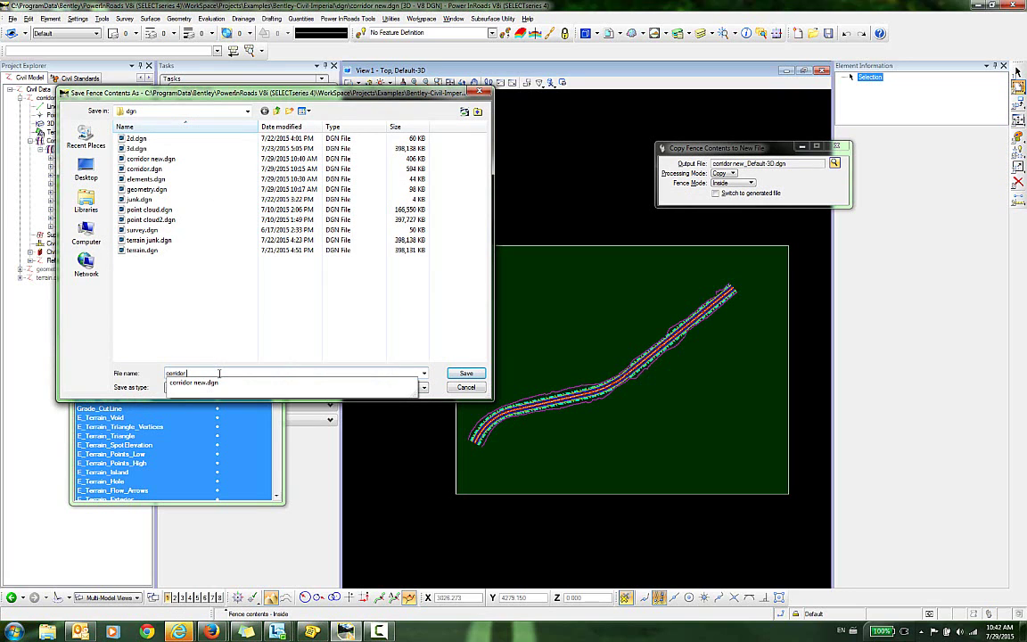
text(features)
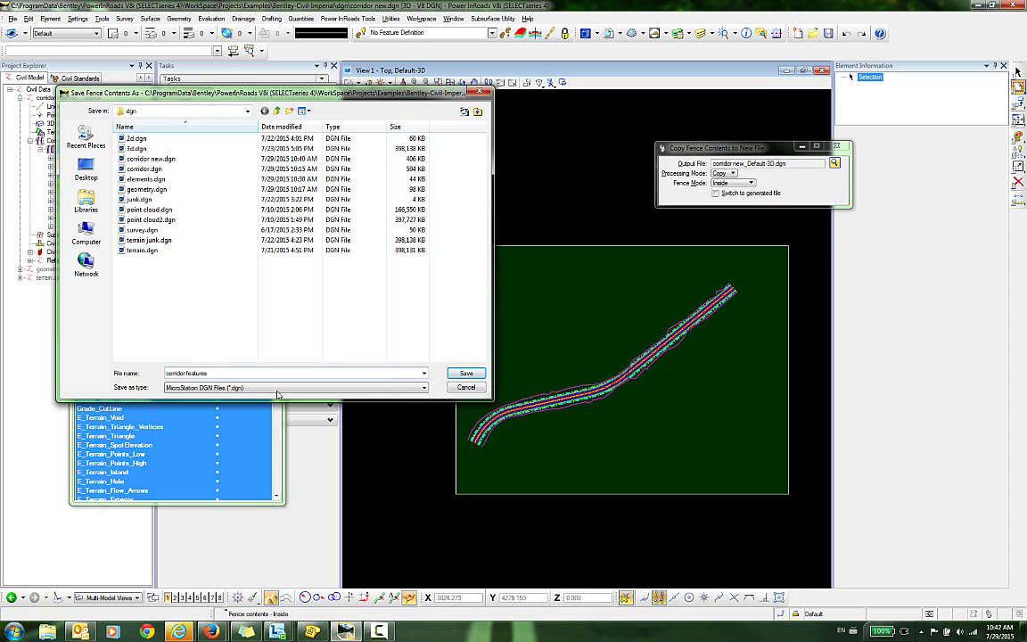
click(477, 375)
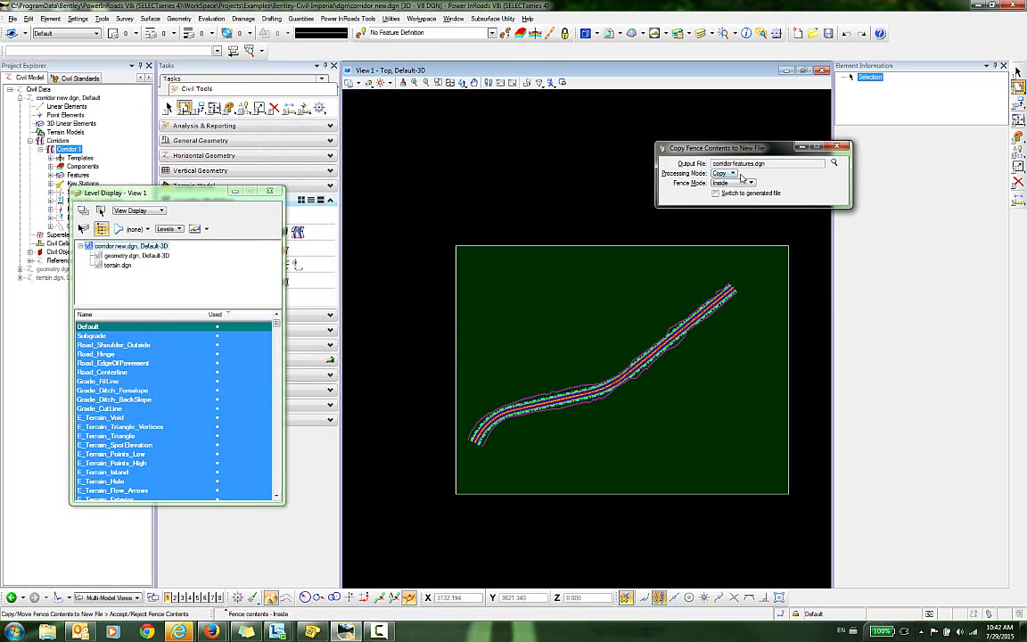
click(693, 187)
Accept the fence copy into corridor features.dgn, then open that file with Ctrl+O.
click(488, 186)
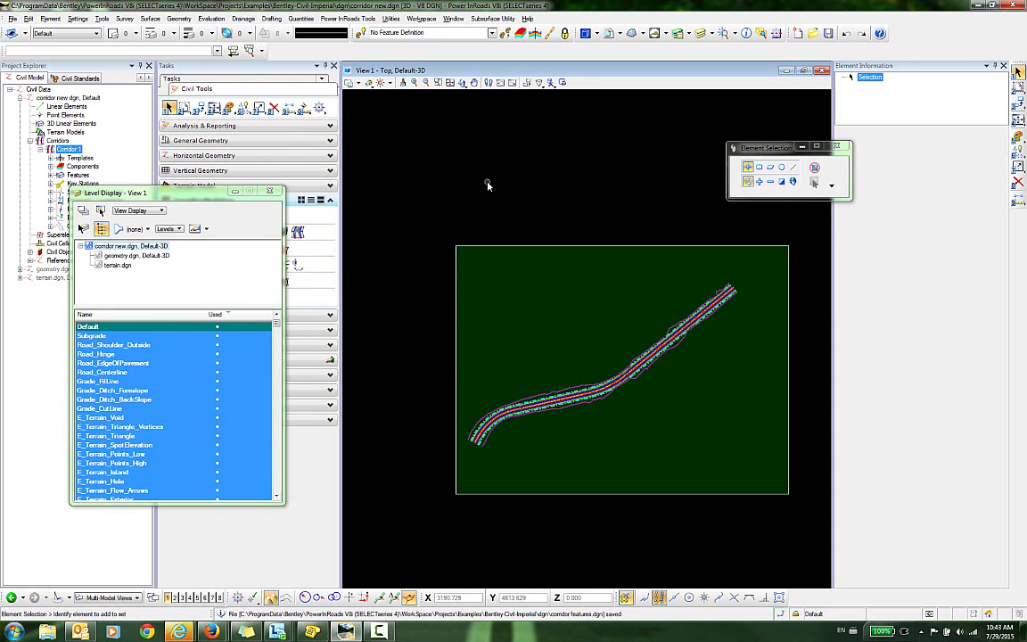
click(12, 19)
click(12, 19)
key(ctrl+o)
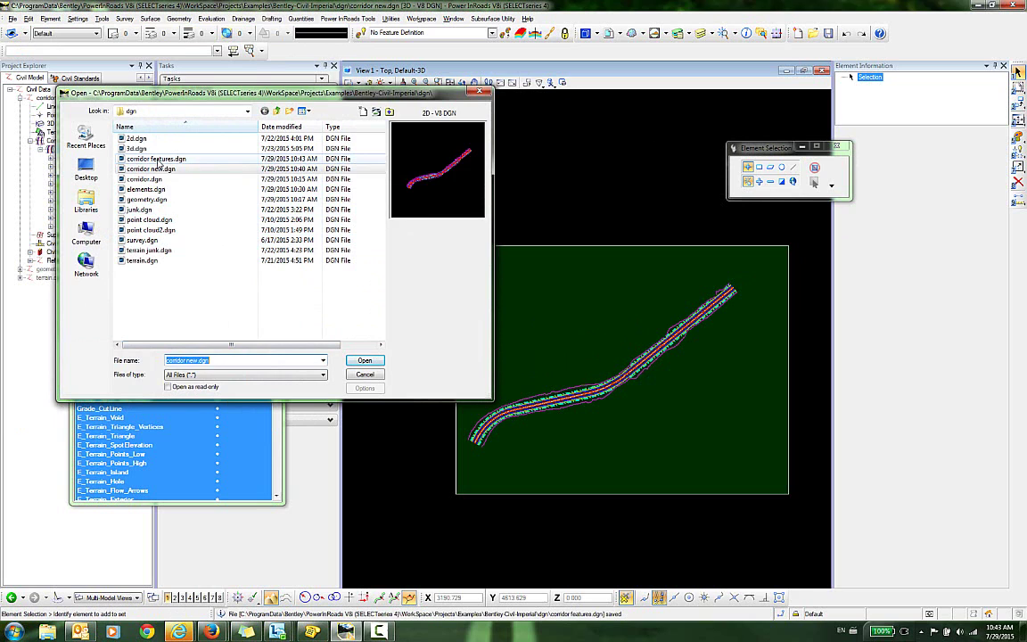
click(156, 159)
click(365, 360)
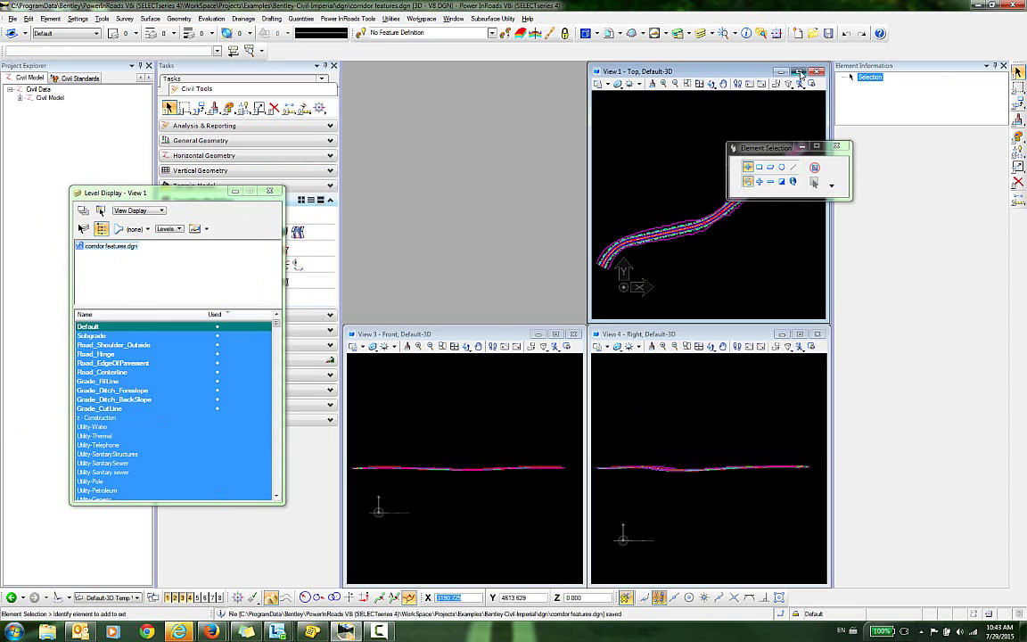
Maximize View 1, fit the corridor, and choose Element Selection.
click(800, 71)
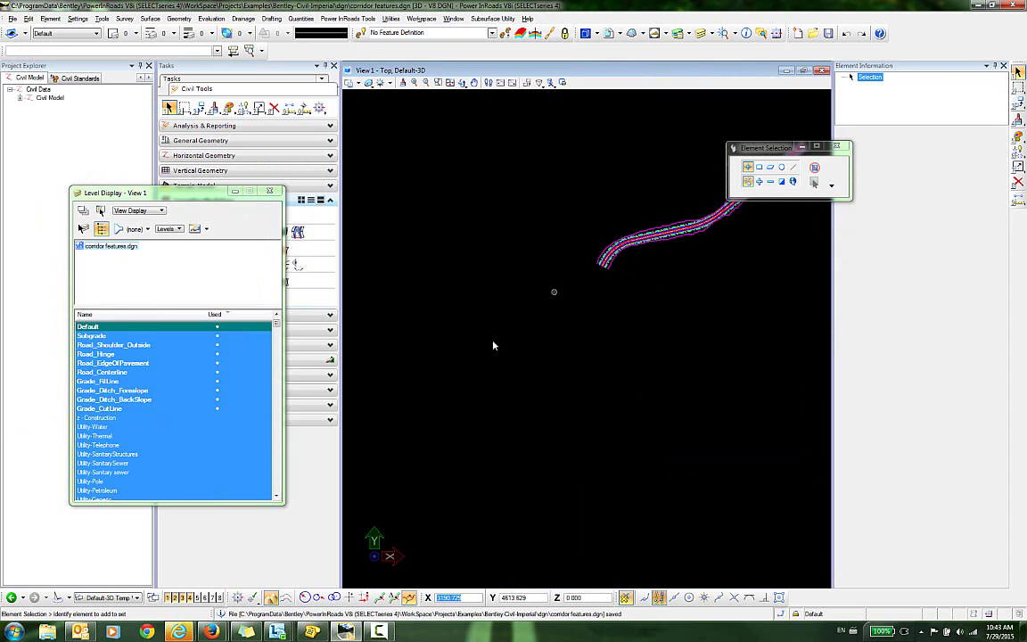
click(451, 83)
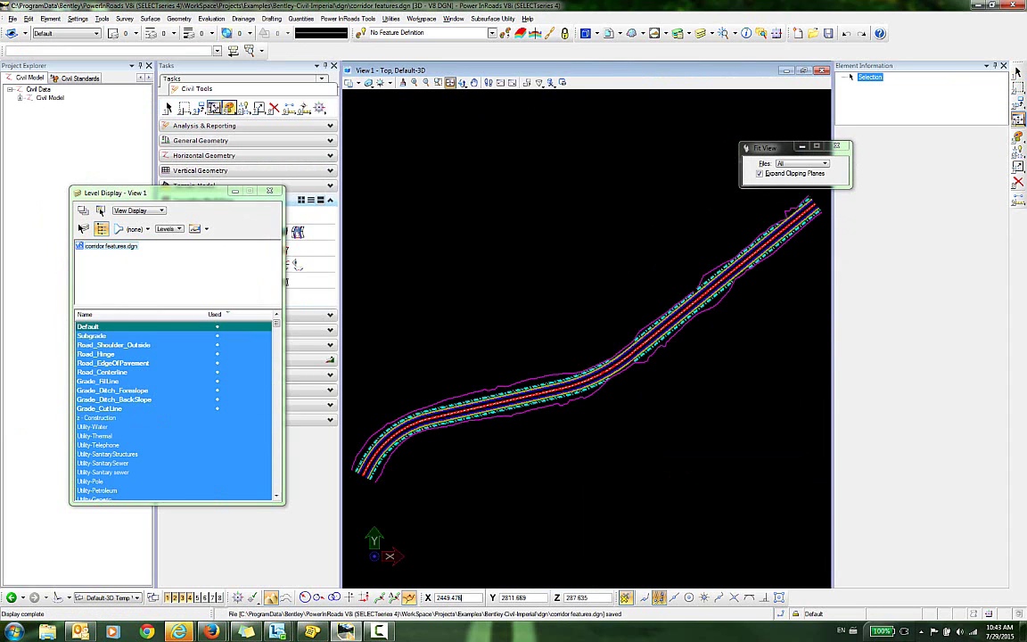
click(1018, 72)
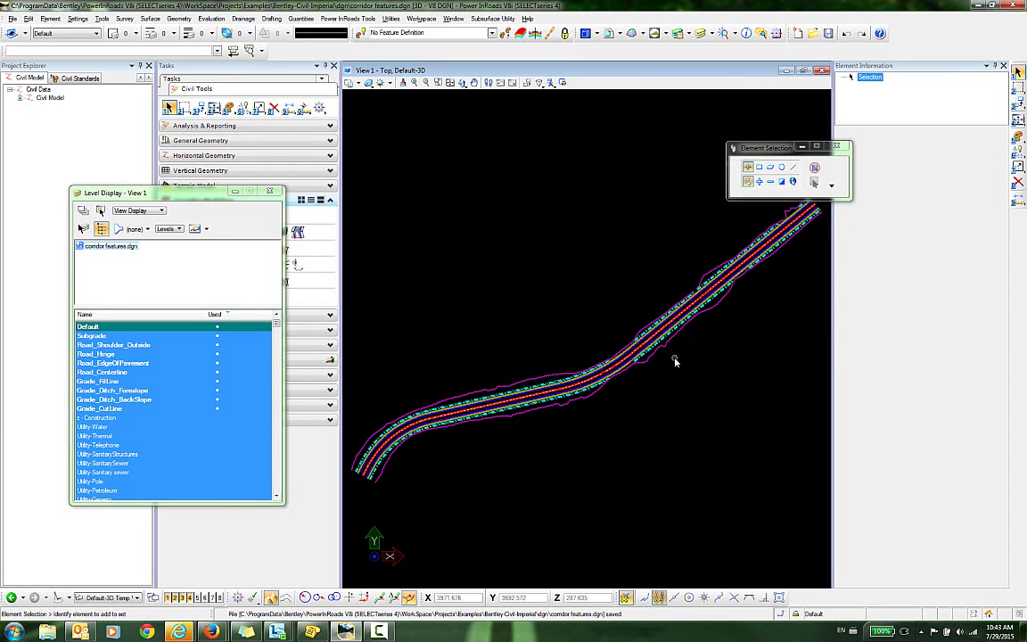
scroll(667, 355, up, 5)
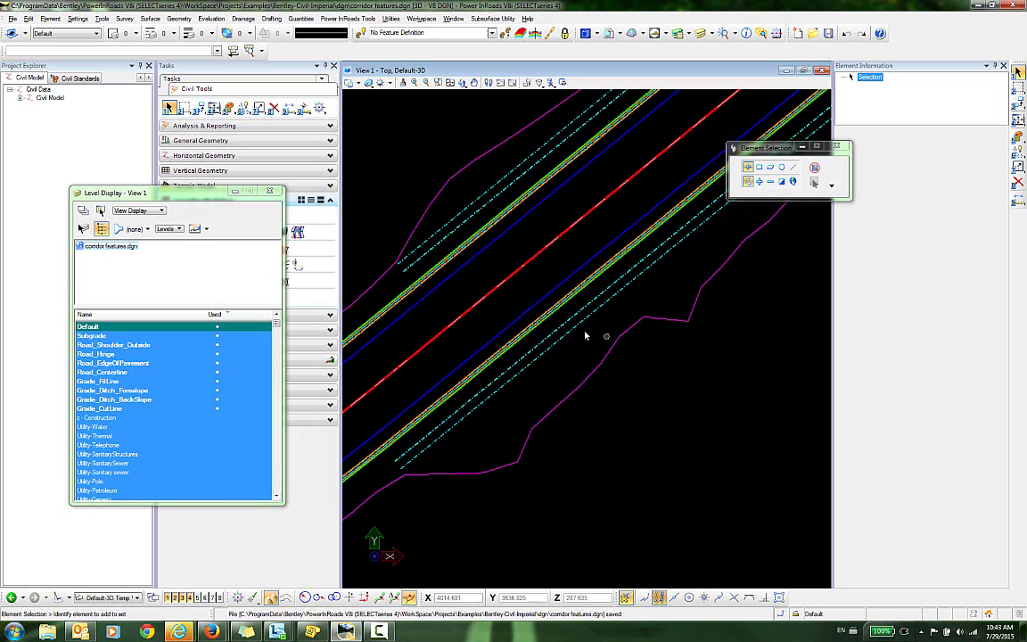
Check the ditch back-slope, Grade_Ditch_Foreslope, Road_EdgeOfPavement and Default-level lines, then deselect.
click(581, 326)
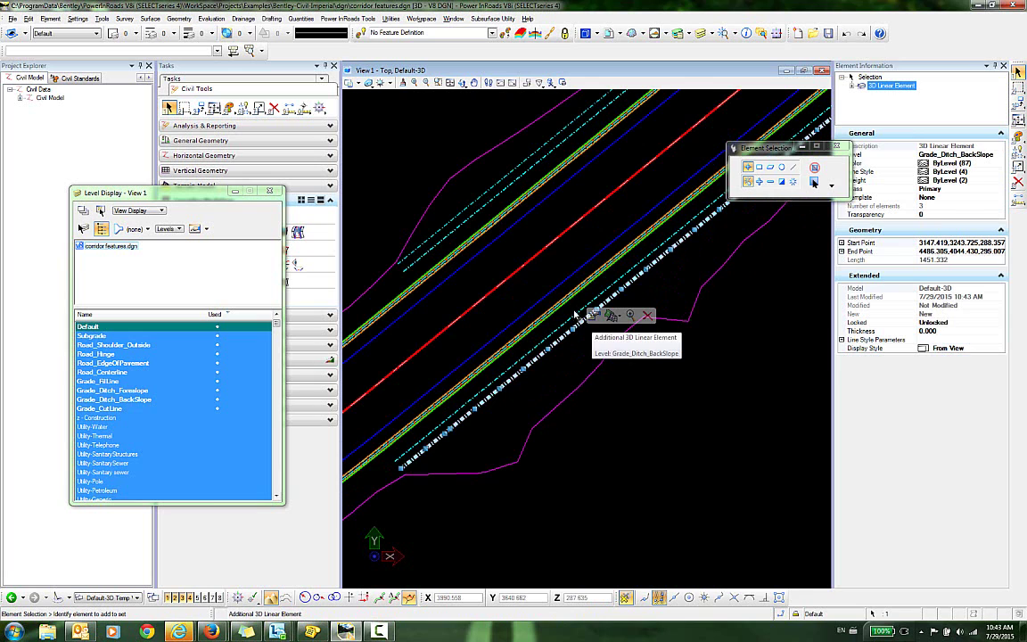
click(576, 314)
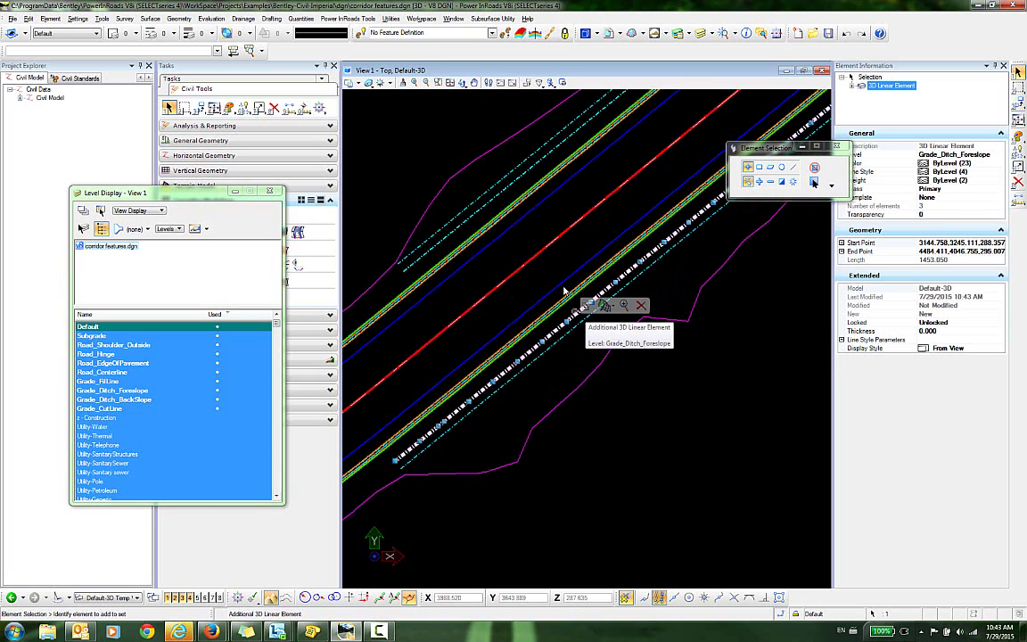
click(561, 283)
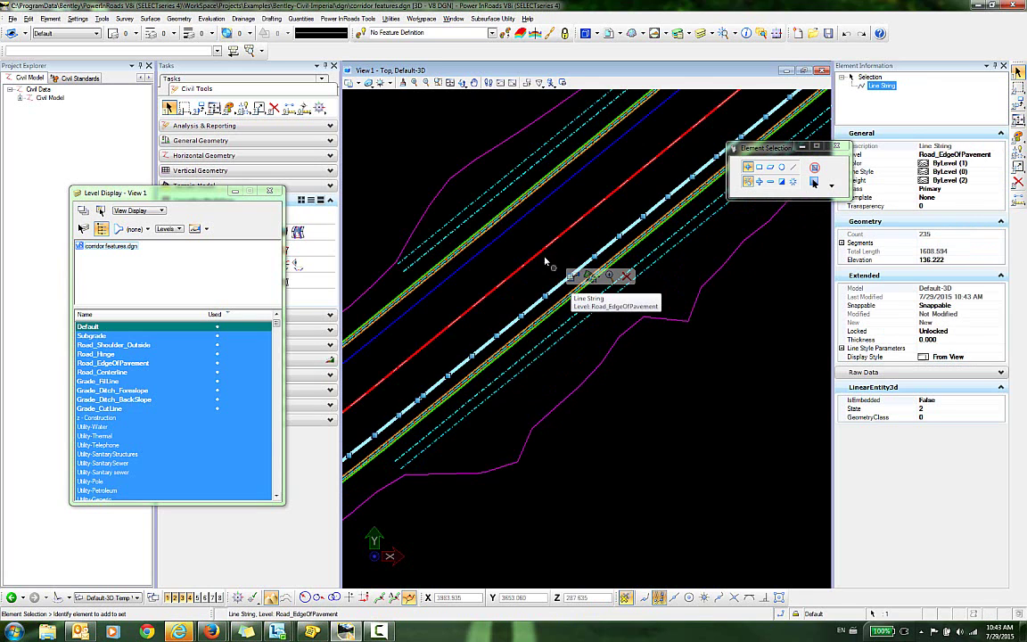
click(542, 255)
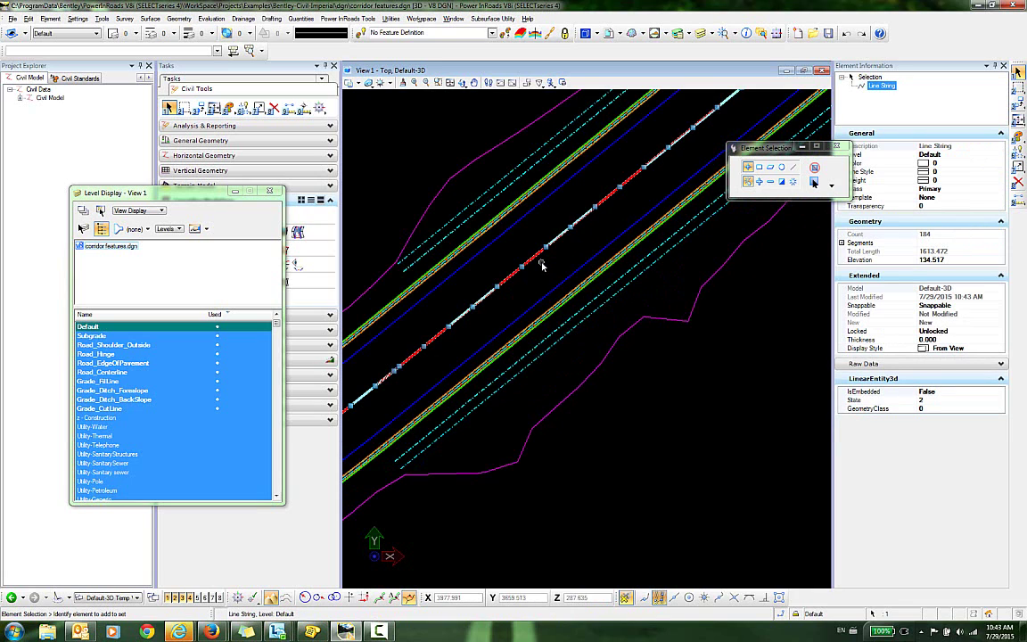
click(688, 374)
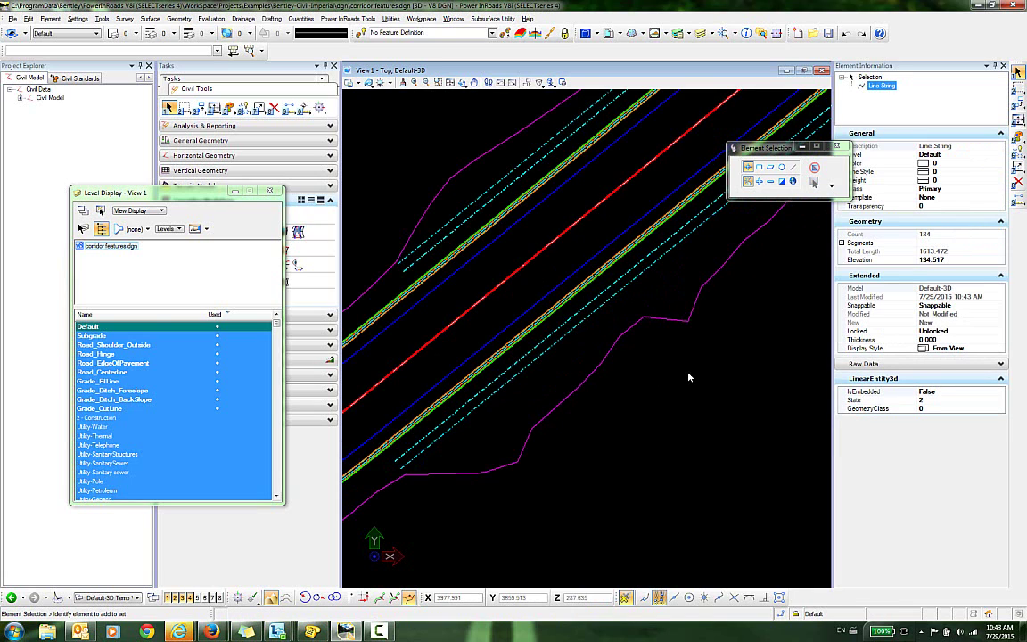